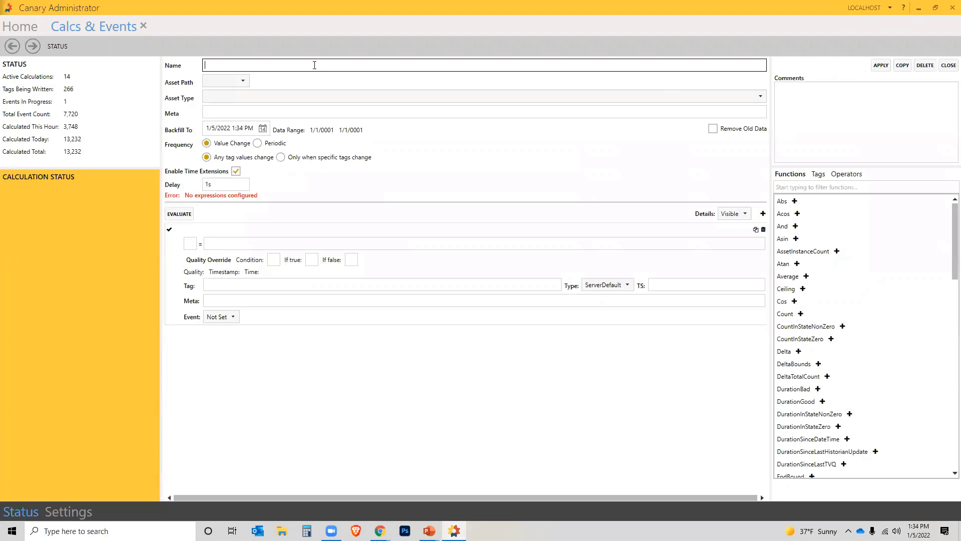
# - Name the calculation CanaryCoaching.Events-ProcessRunning and filter the tags by 'ProcessRu'
pyautogui.write('CanaryCoaching.Events-ProcessRunning')
pyautogui.click(247, 243)
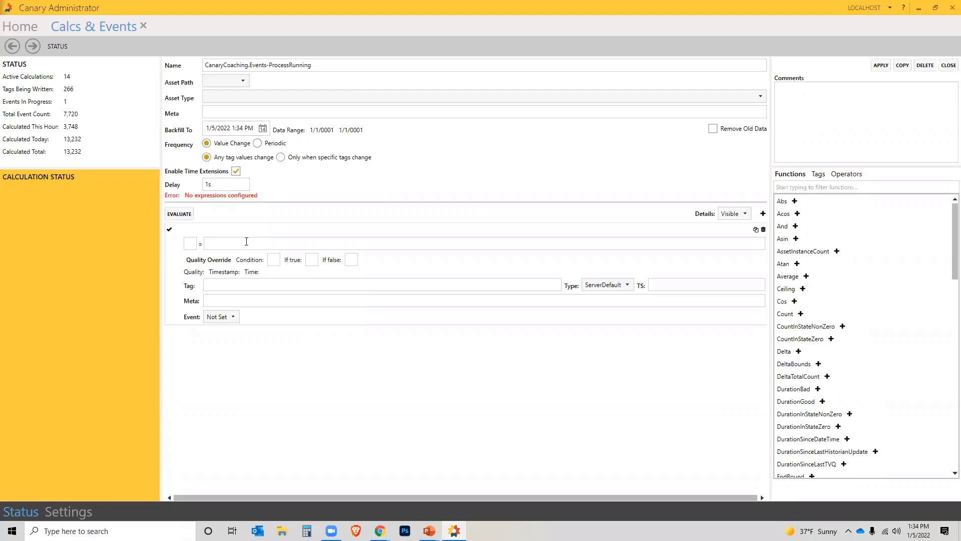
pyautogui.click(817, 175)
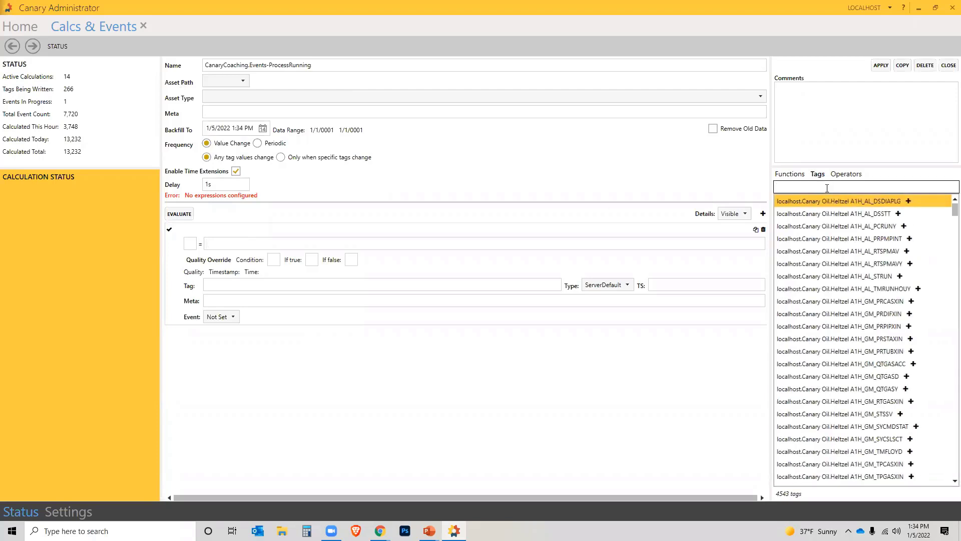
pyautogui.click(827, 187)
pyautogui.write('Processing')
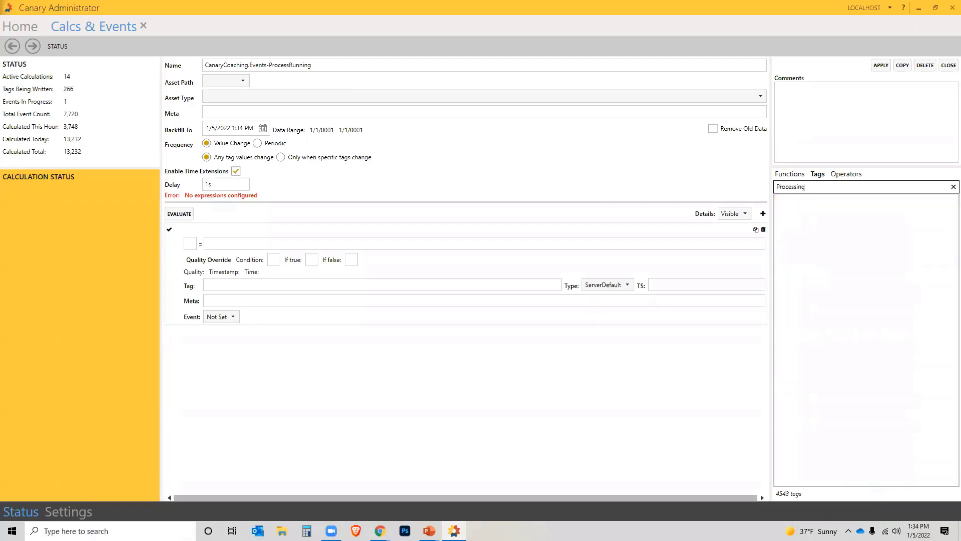
pyautogui.press('BackSpace')
pyautogui.press('BackSpace')
pyautogui.press('BackSpace')
pyautogui.write('Ru')
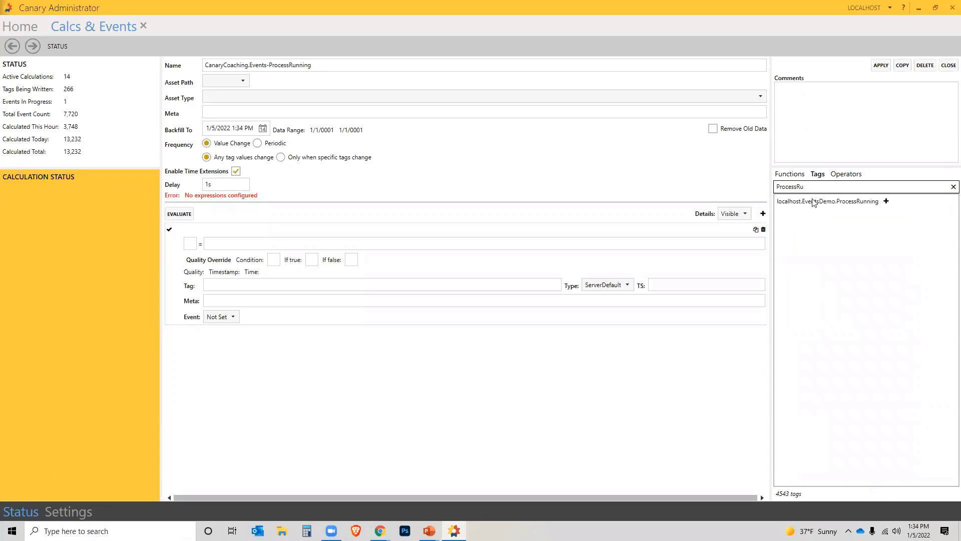
# - Enter the expression [localhost.EventsDemo.ProcessRunning]=TRUE
pyautogui.click(886, 201)
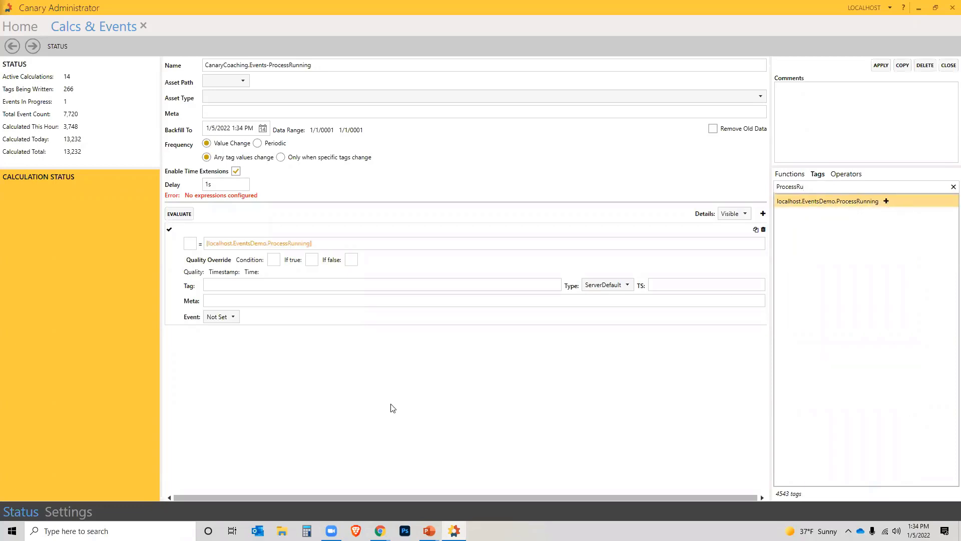
pyautogui.click(320, 244)
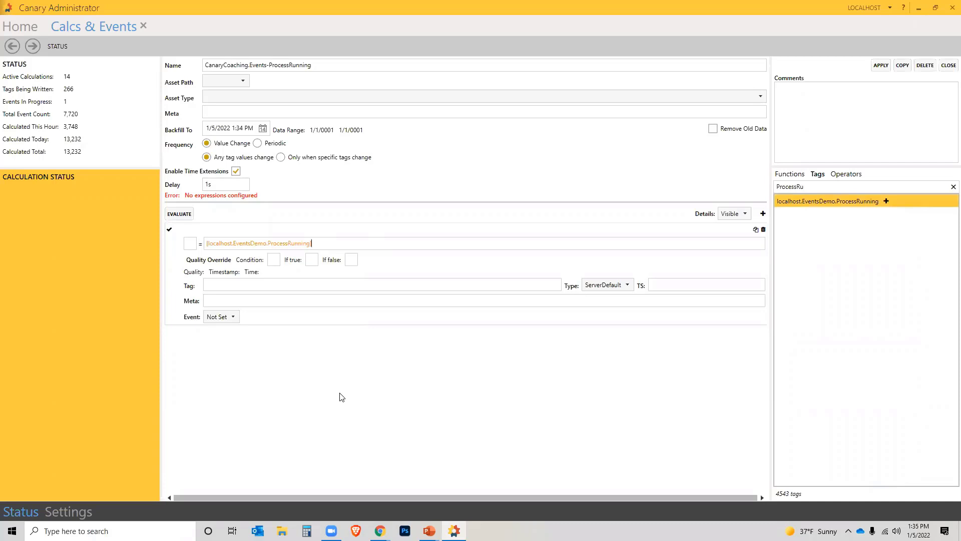
pyautogui.write('=TRUE')
# - Make this expression the event start trigger and duplicate the expression block
pyautogui.click(231, 316)
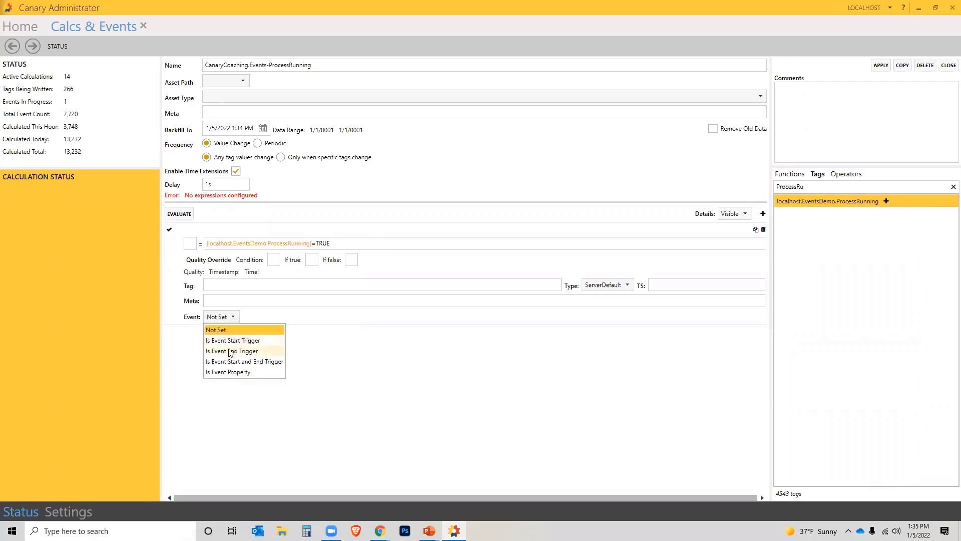
pyautogui.click(230, 341)
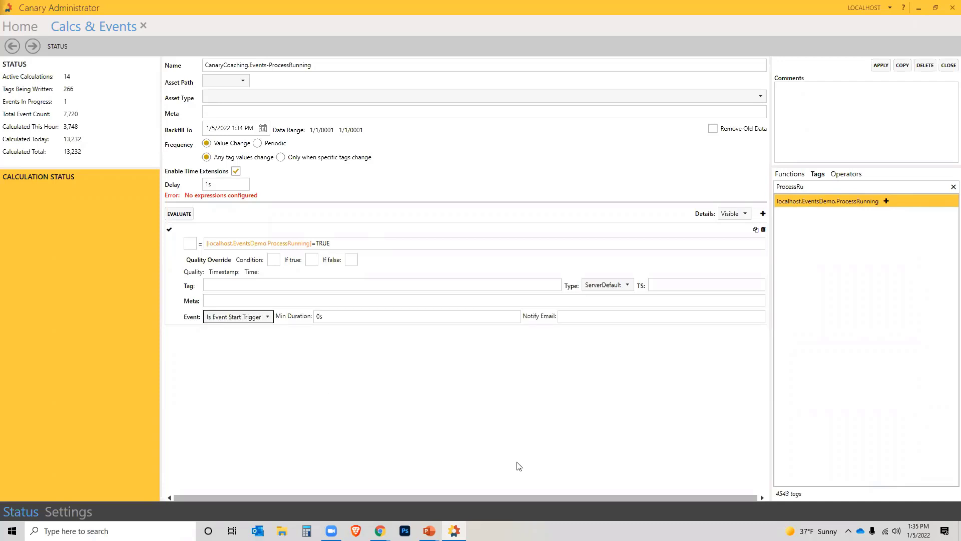
pyautogui.click(756, 231)
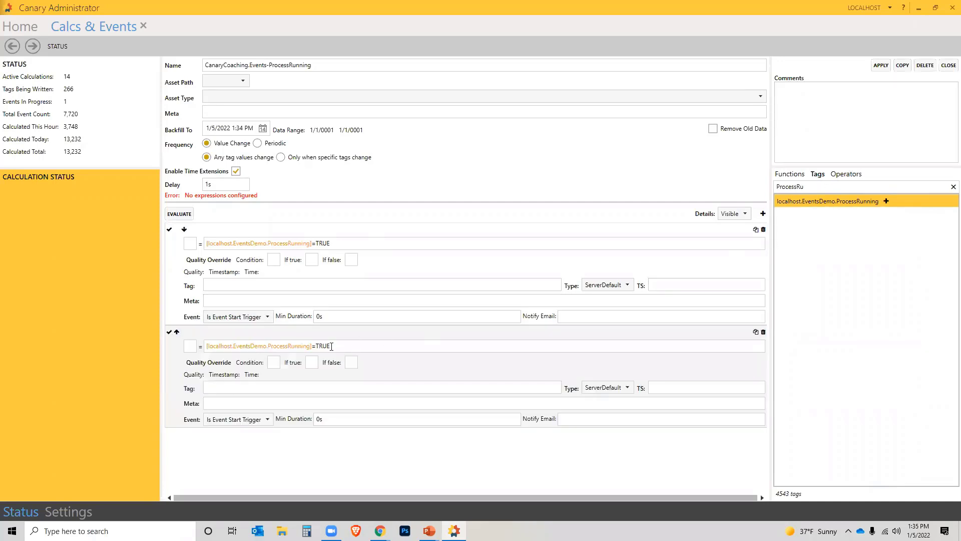
# - Change the copied expression to ProcessRunning=FALSE and make it the event end trigger
pyautogui.click(331, 347)
pyautogui.press('BackSpace')
pyautogui.press('BackSpace')
pyautogui.press('BackSpace')
pyautogui.press('BackSpace')
pyautogui.write('FALSE')
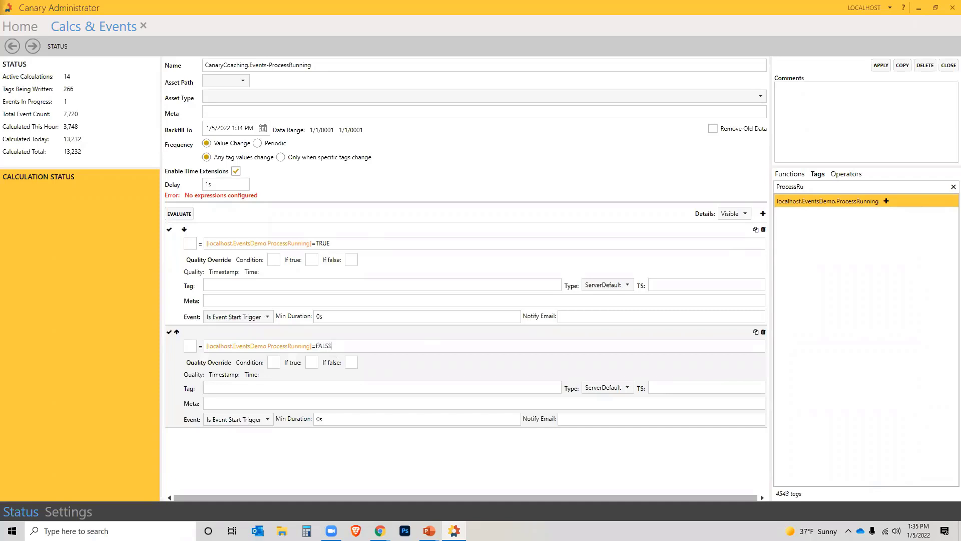
pyautogui.click(244, 425)
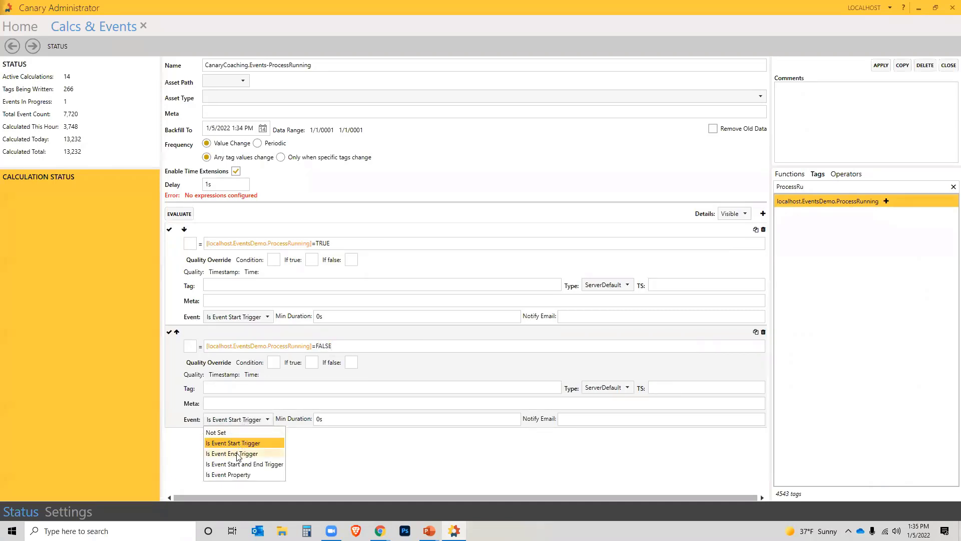
pyautogui.click(238, 454)
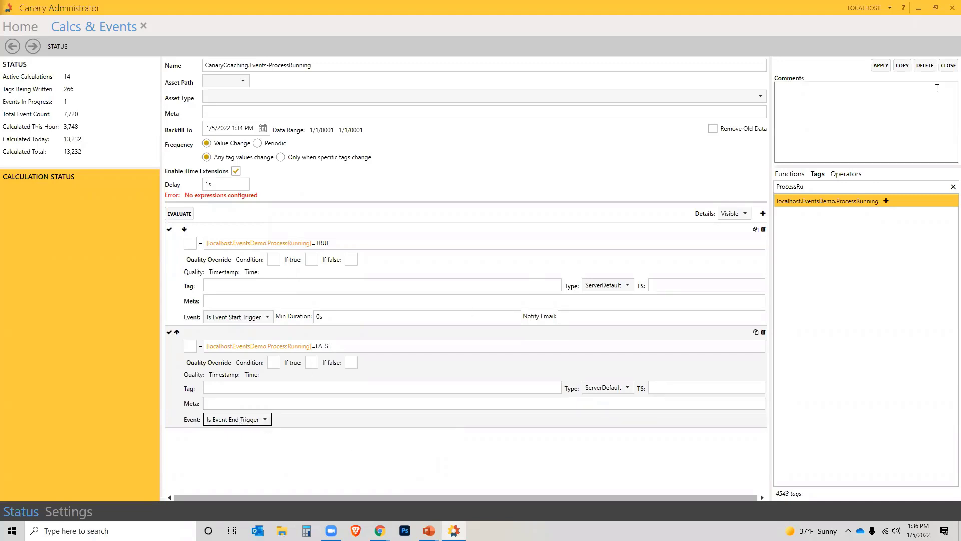
# - Apply and close the ProcessRunning calculation, then start it running in Live Mode
pyautogui.click(882, 67)
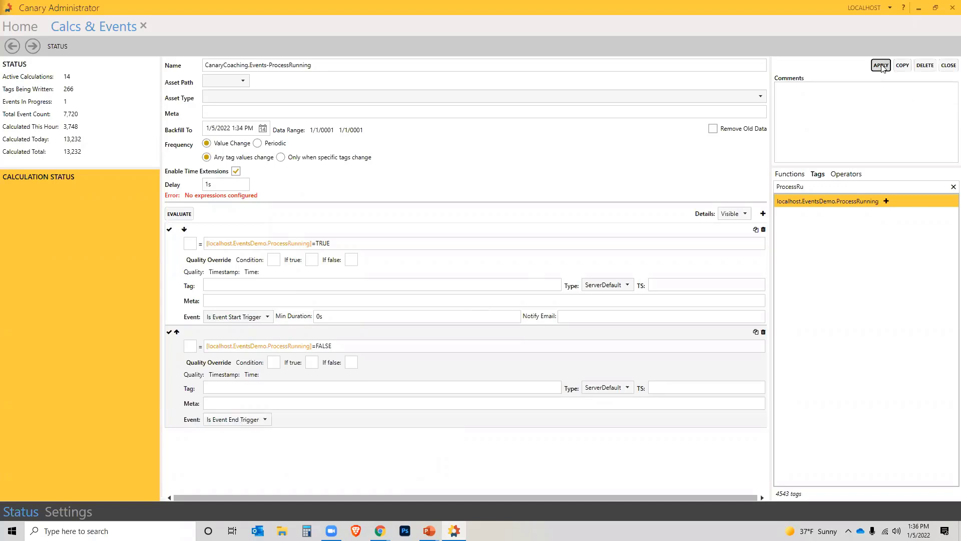
pyautogui.click(947, 67)
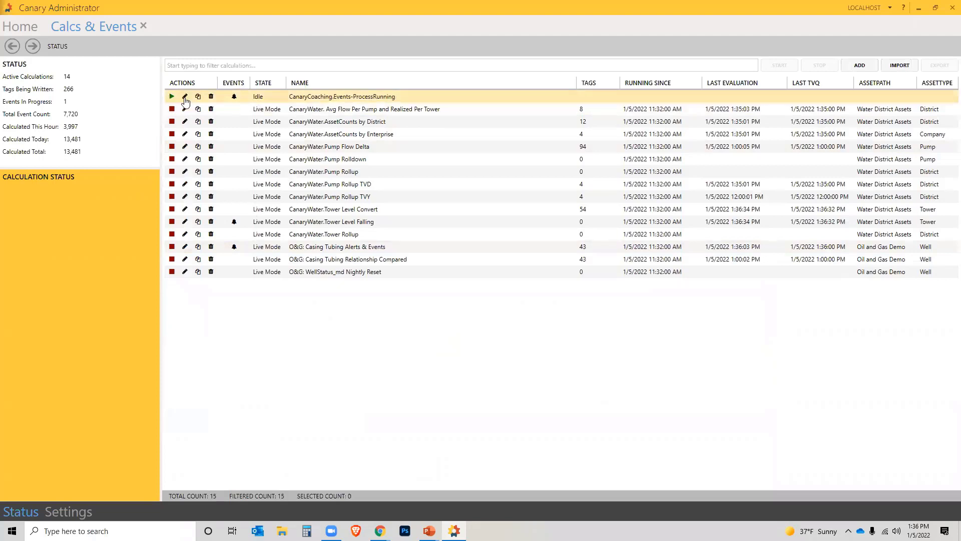
pyautogui.click(184, 97)
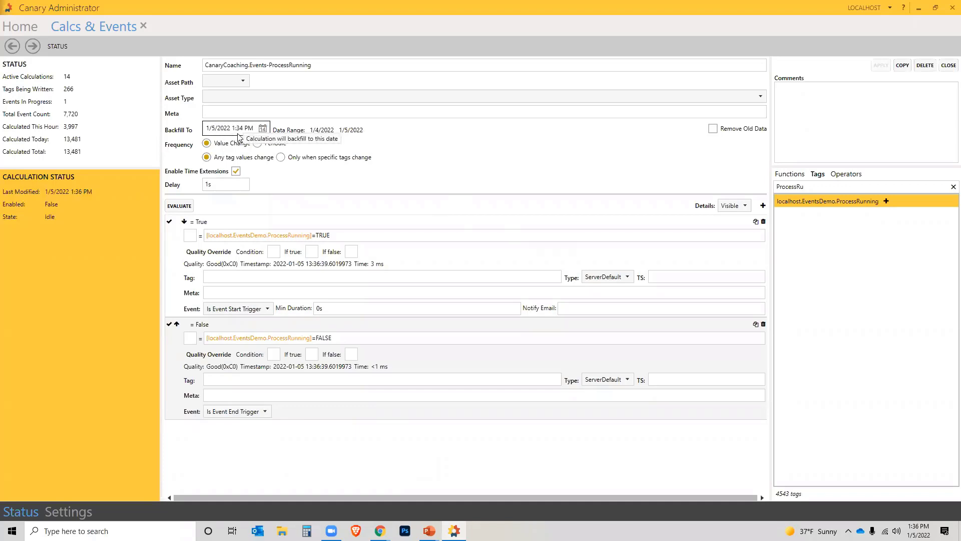
pyautogui.click(949, 66)
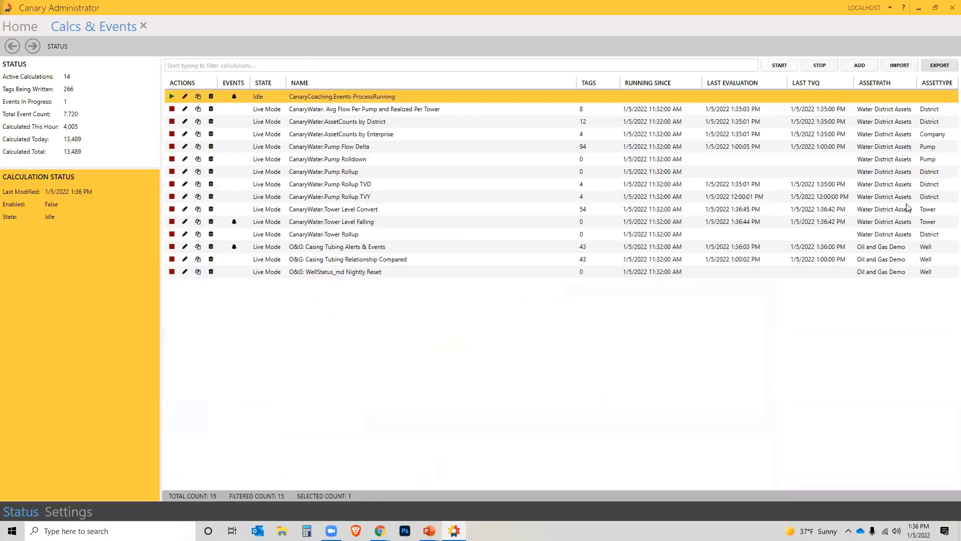
pyautogui.click(172, 97)
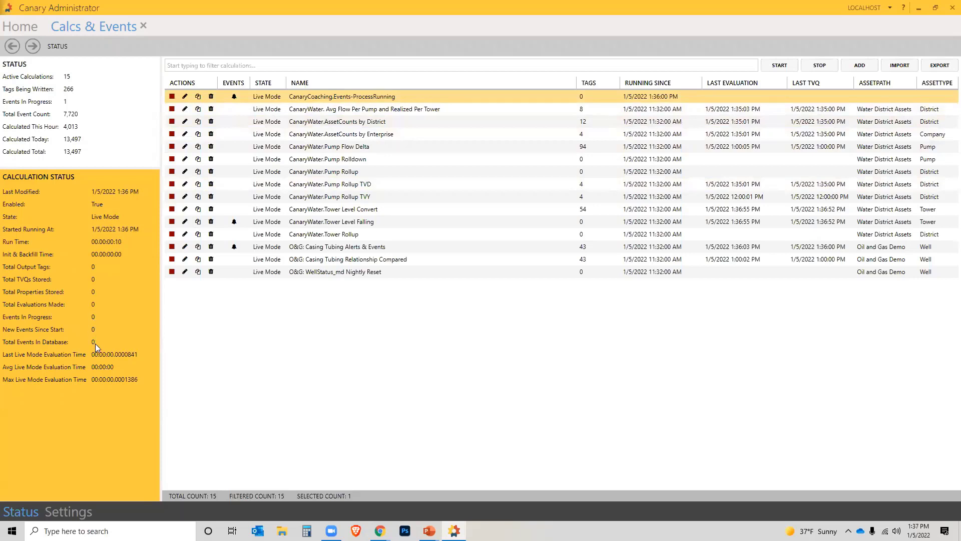
# - In Axiom, commit ProcessRunning as false and then true, then return to Canary Administrator
pyautogui.moveTo(380, 531)
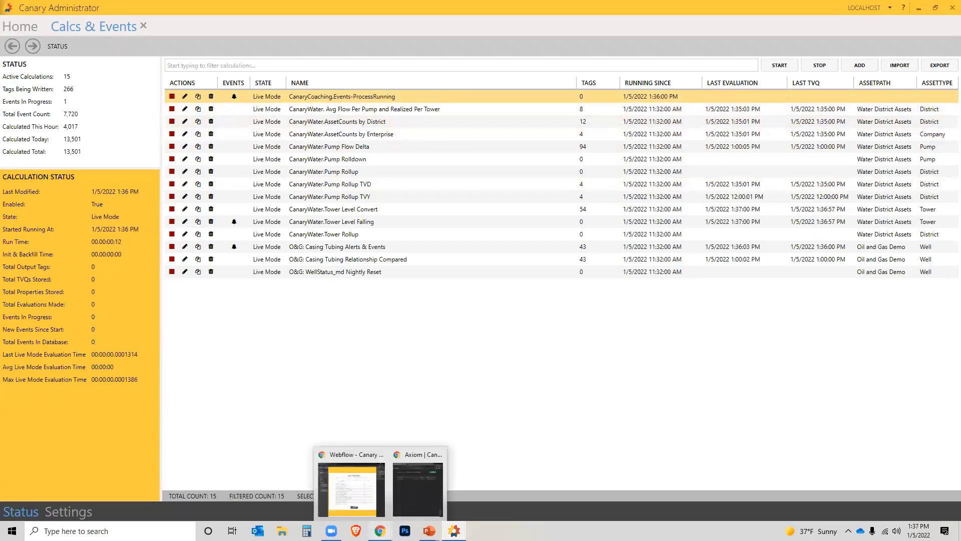
pyautogui.click(414, 494)
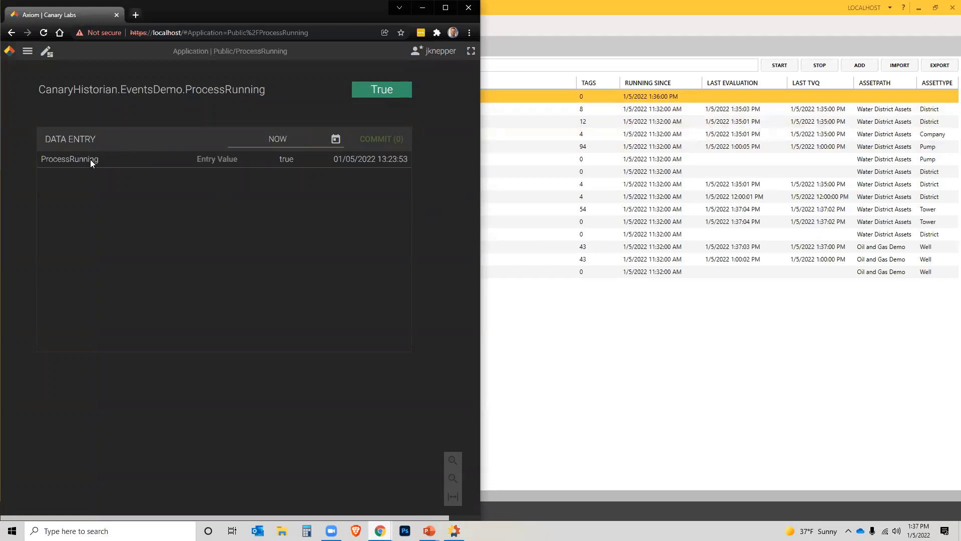
pyautogui.click(230, 158)
pyautogui.write('false')
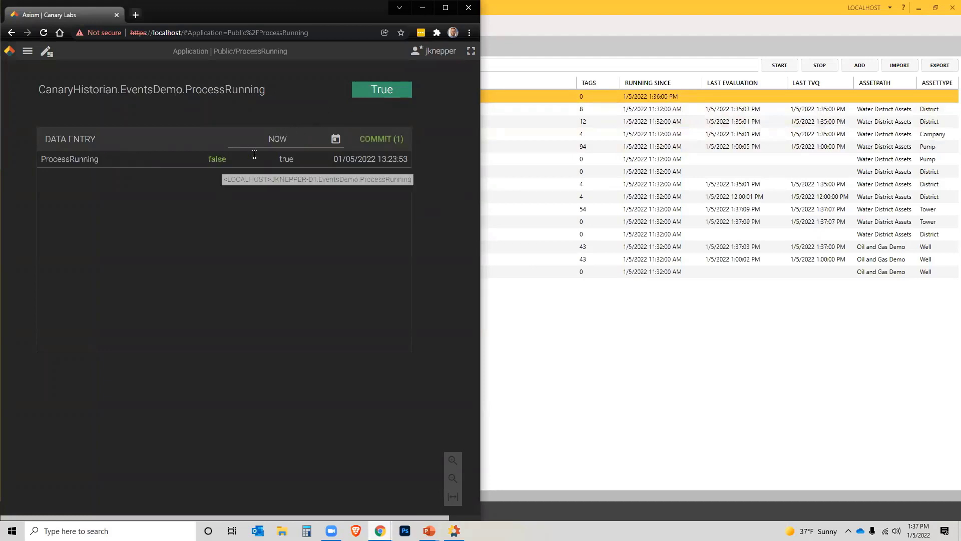
pyautogui.click(379, 143)
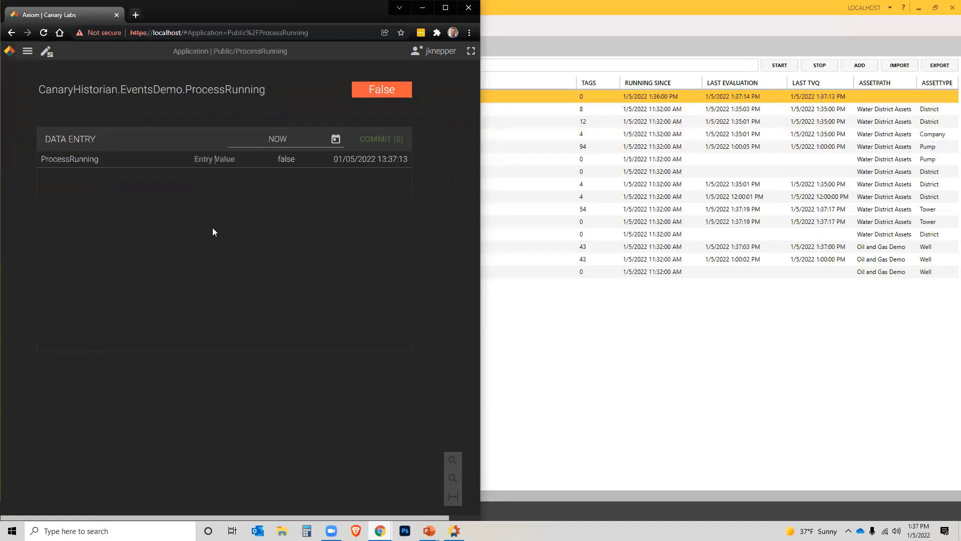
pyautogui.write('true')
pyautogui.click(378, 139)
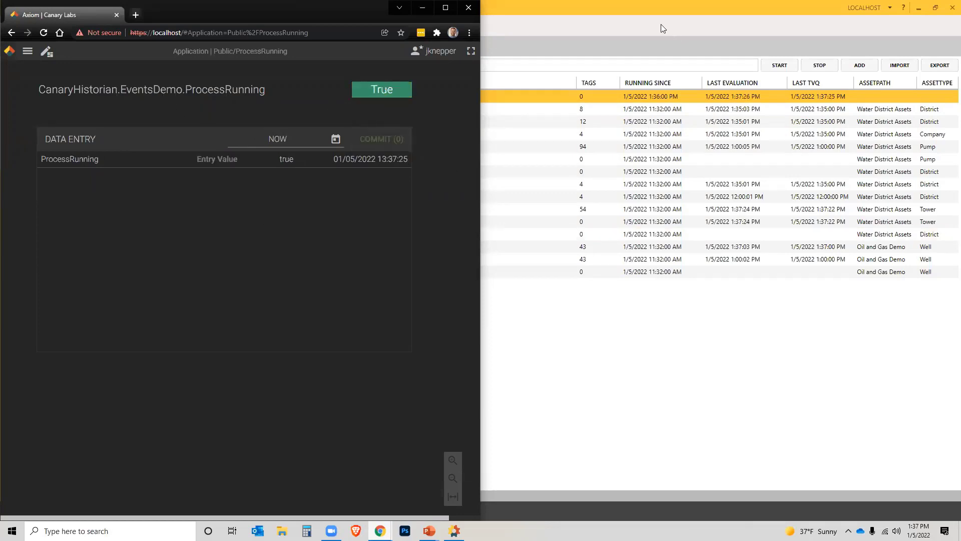
pyautogui.click(641, 11)
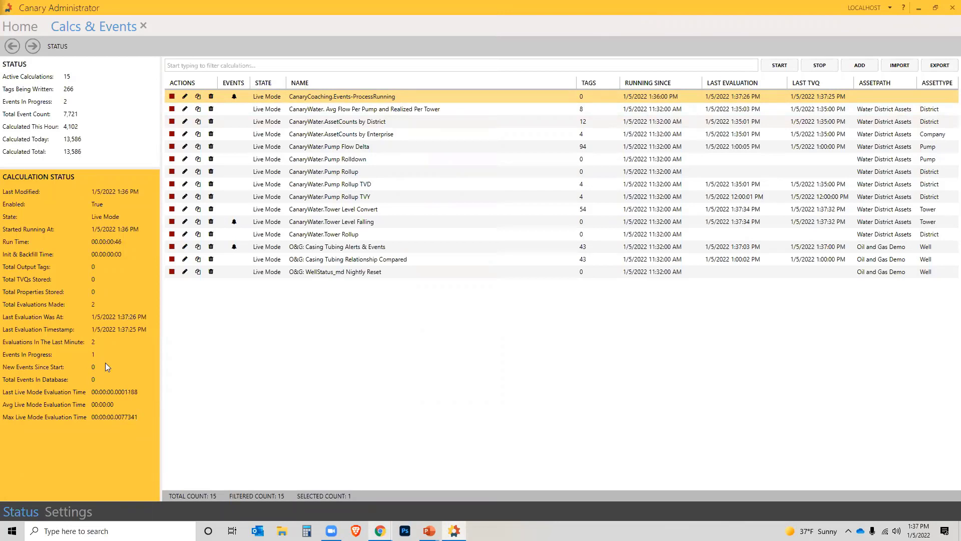
pyautogui.click(235, 99)
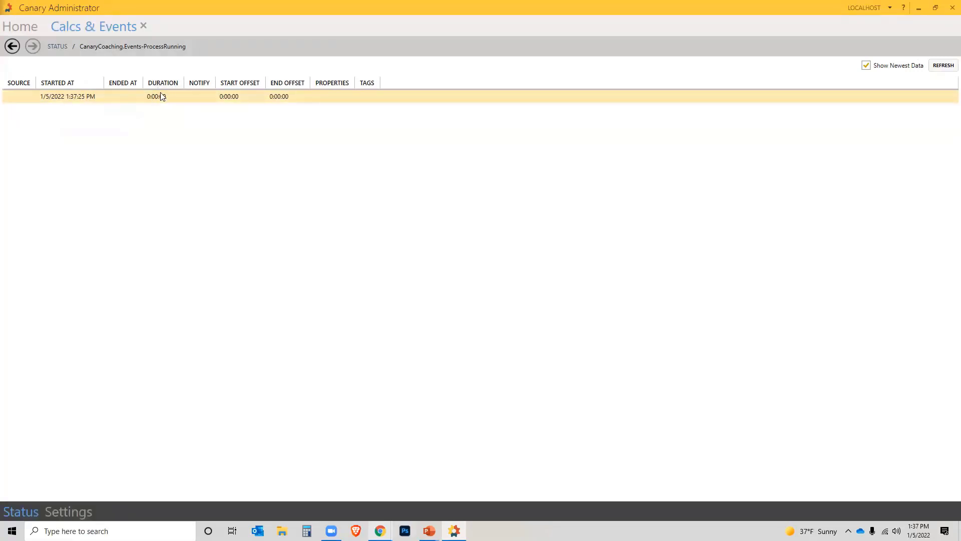
pyautogui.click(942, 66)
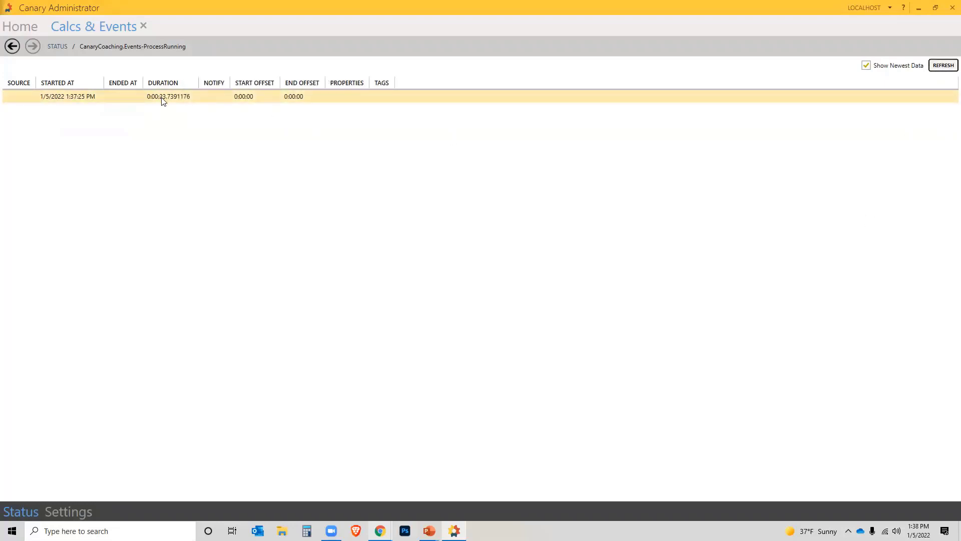
pyautogui.click(12, 47)
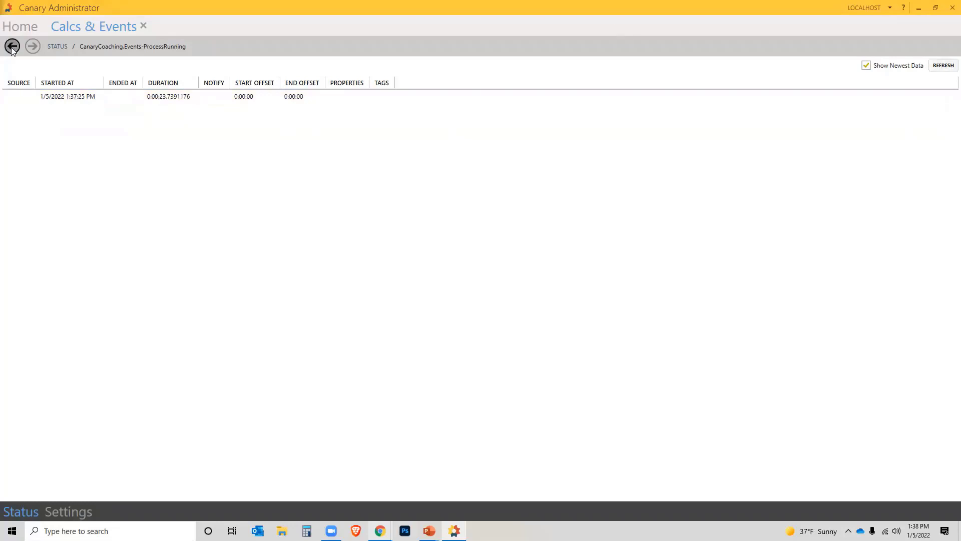
# - In Axiom, commit ProcessRunning as false to end the event, then return to Administrator
pyautogui.moveTo(380, 531)
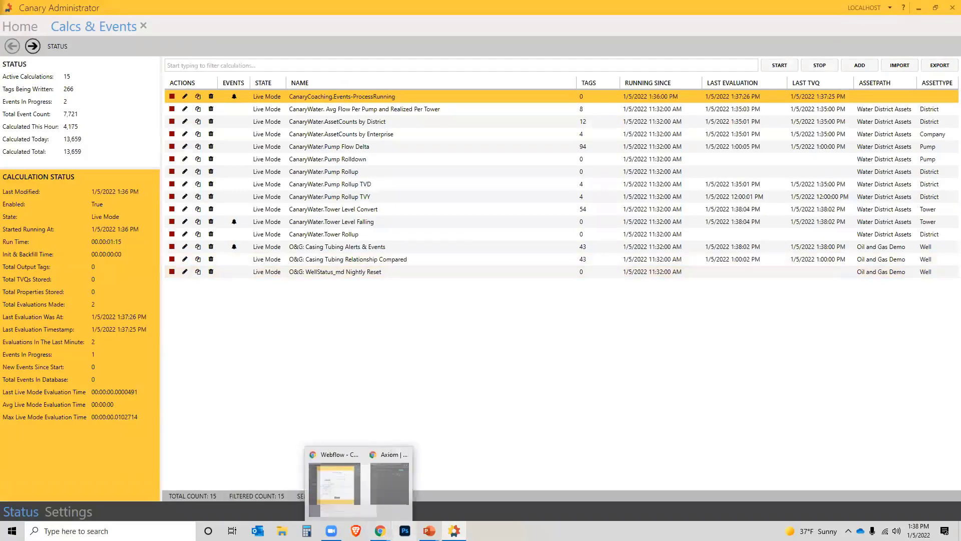
pyautogui.click(405, 495)
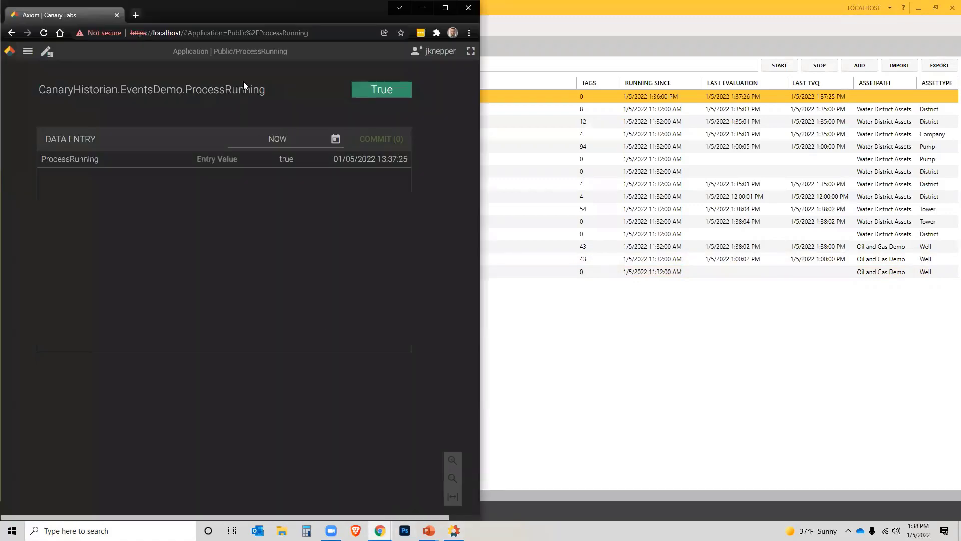
pyautogui.click(225, 158)
pyautogui.write('false')
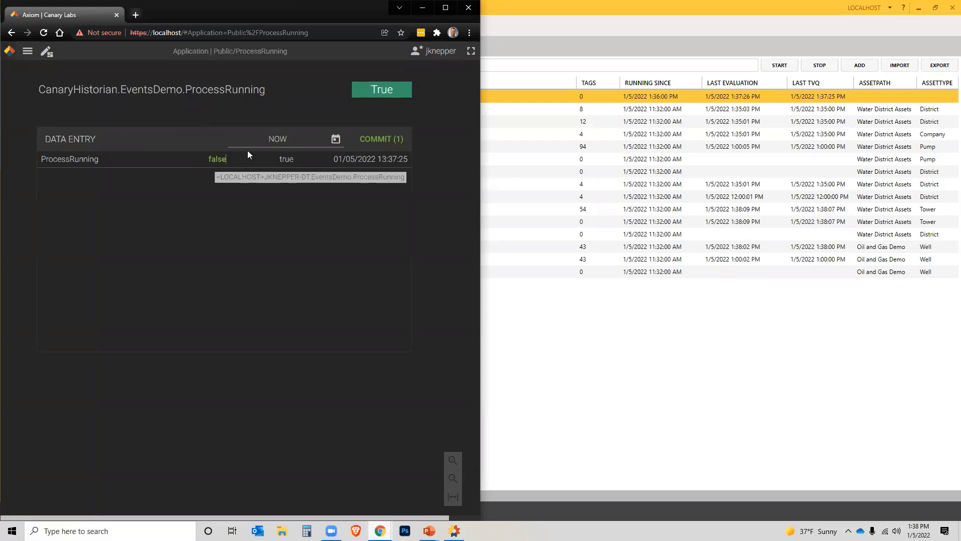
pyautogui.click(385, 139)
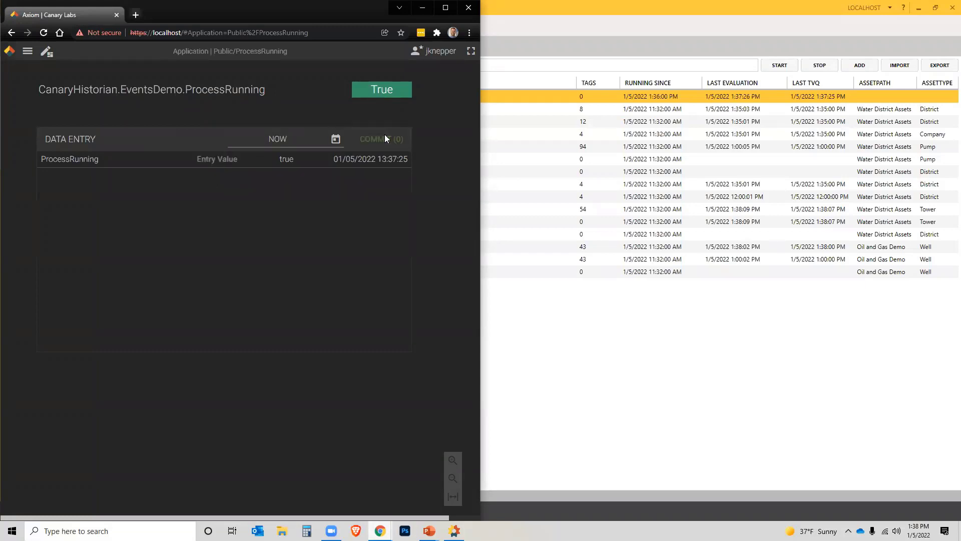
pyautogui.click(683, 339)
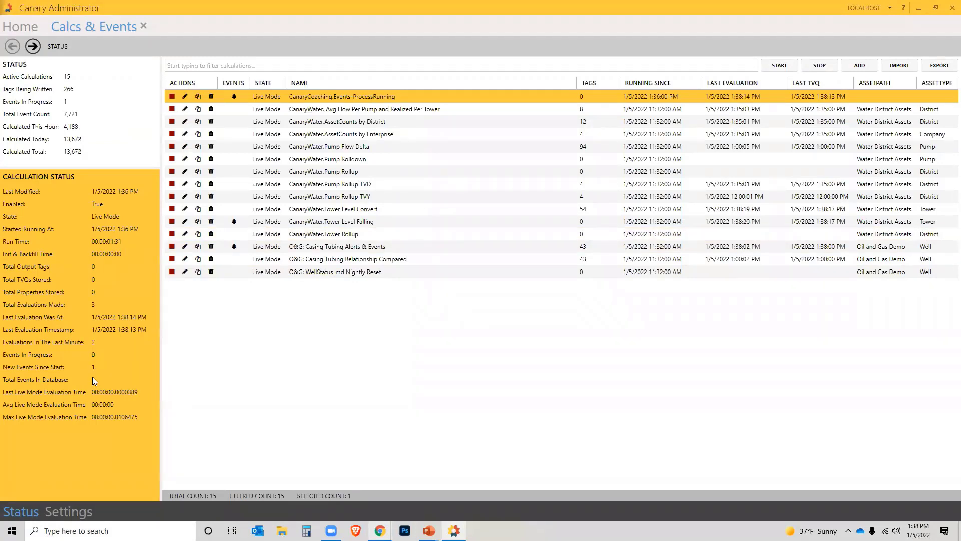
# - Review the recorded 48-second event, then reopen the ProcessRunning calculation for editing
pyautogui.click(233, 97)
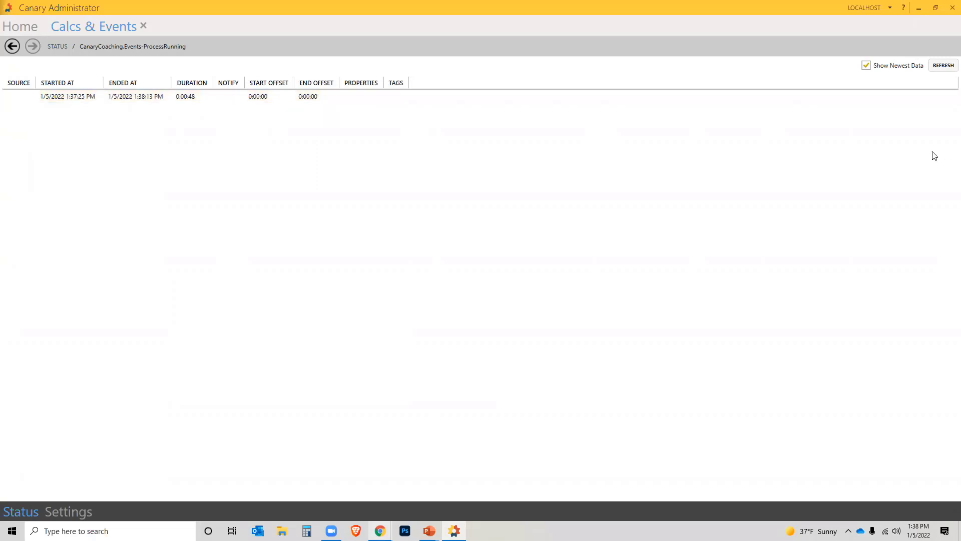
pyautogui.click(12, 46)
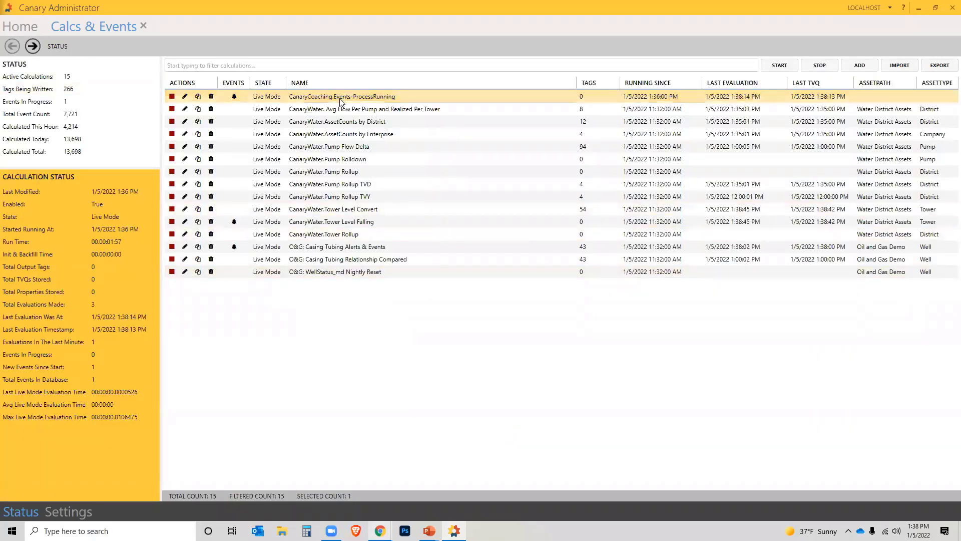
pyautogui.doubleClick(332, 94)
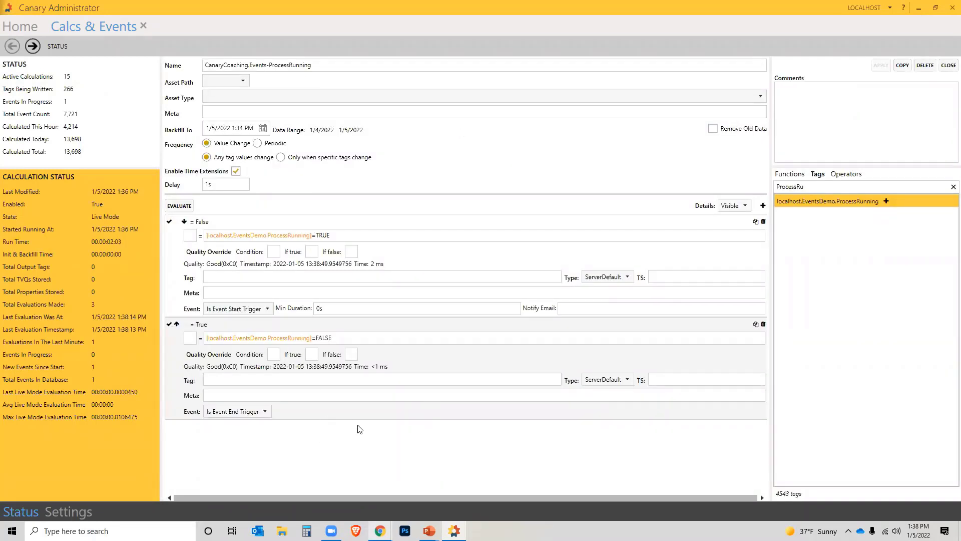
# - Enter a notification e-mail address on the start trigger and add a blank third condition
pyautogui.click(608, 305)
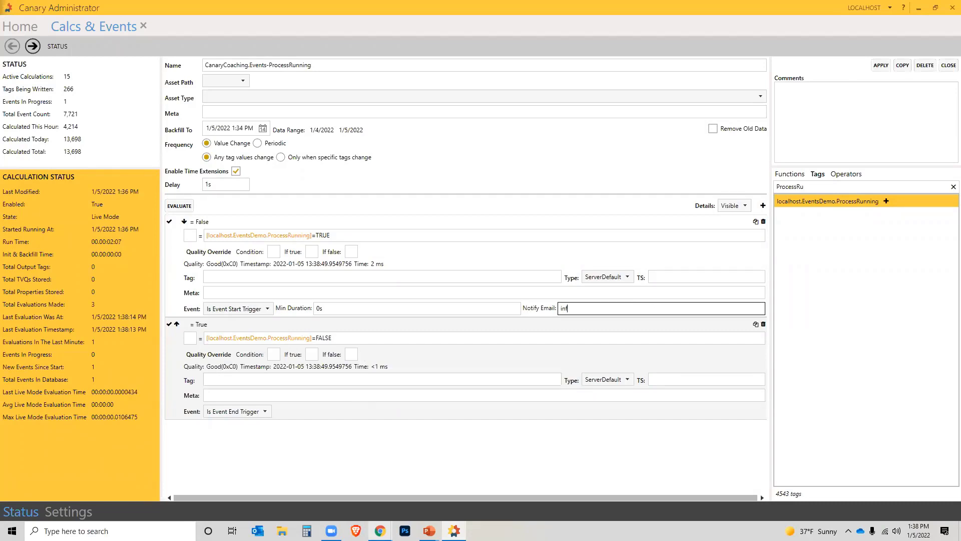
pyautogui.click(763, 205)
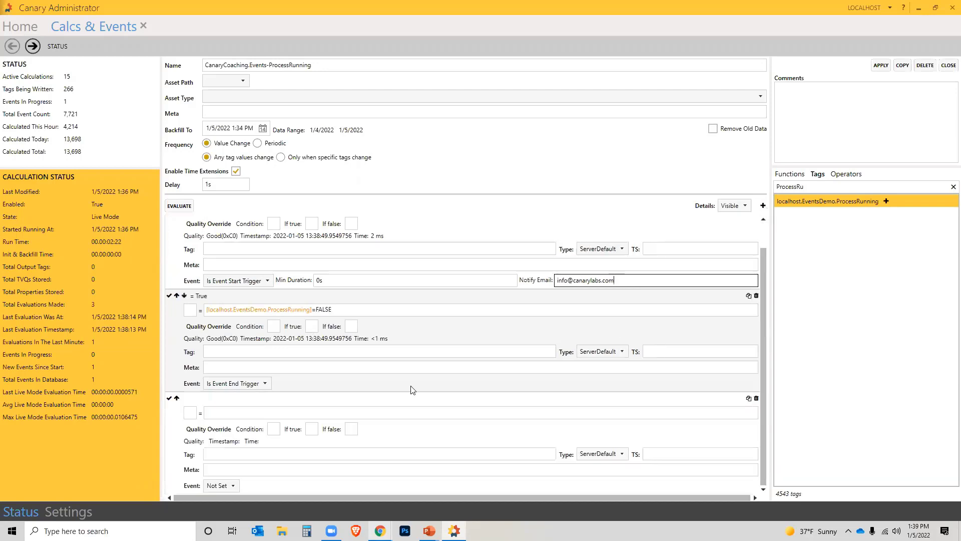
# - Make the new step an event property named FlowAvg
pyautogui.click(233, 485)
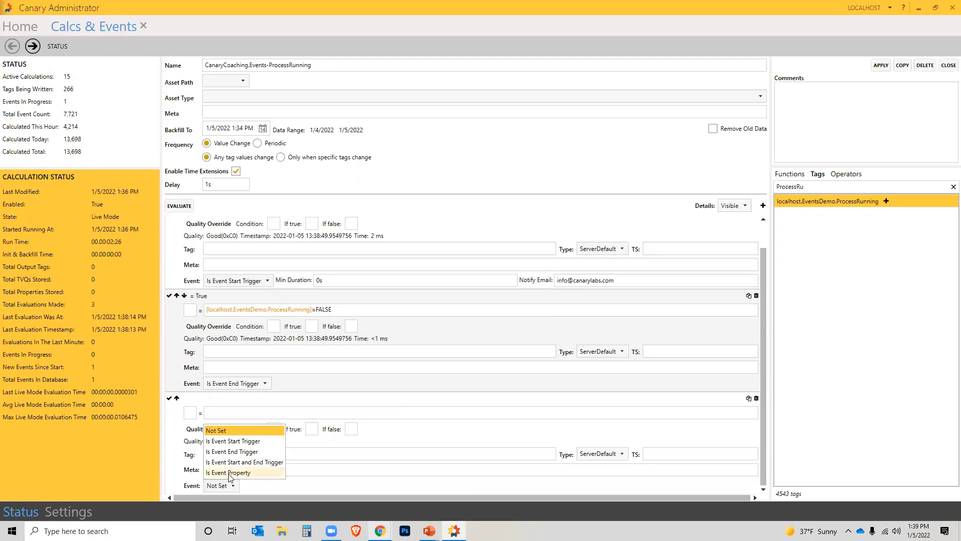
pyautogui.click(229, 472)
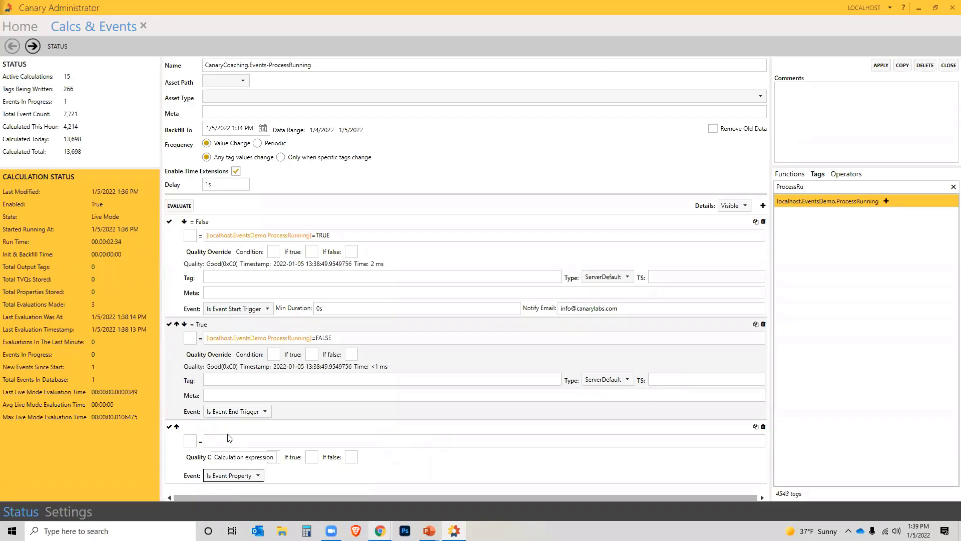
pyautogui.click(190, 439)
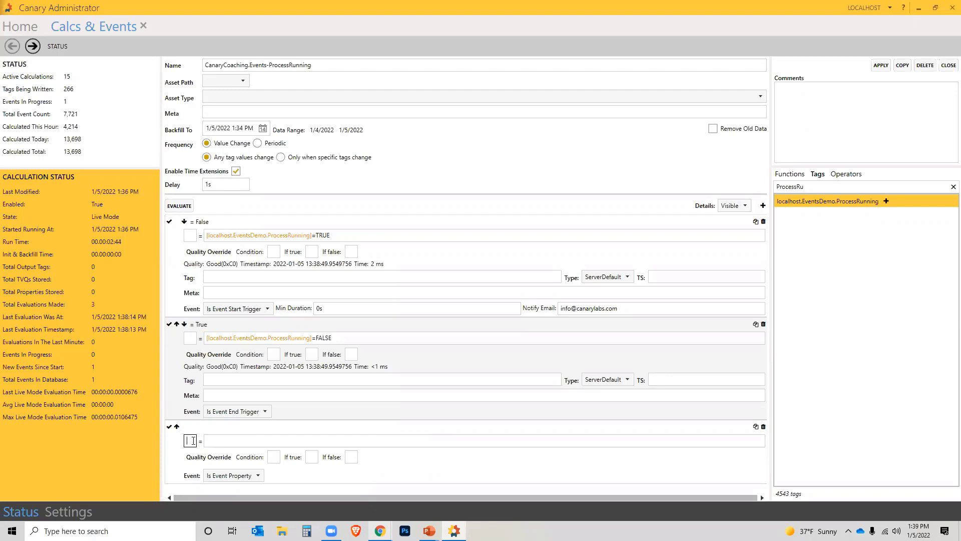
pyautogui.write('FlowAvg')
# - Insert the Hays.Station01.Pump01.Flow tag into the FlowAvg expression
pyautogui.click(366, 439)
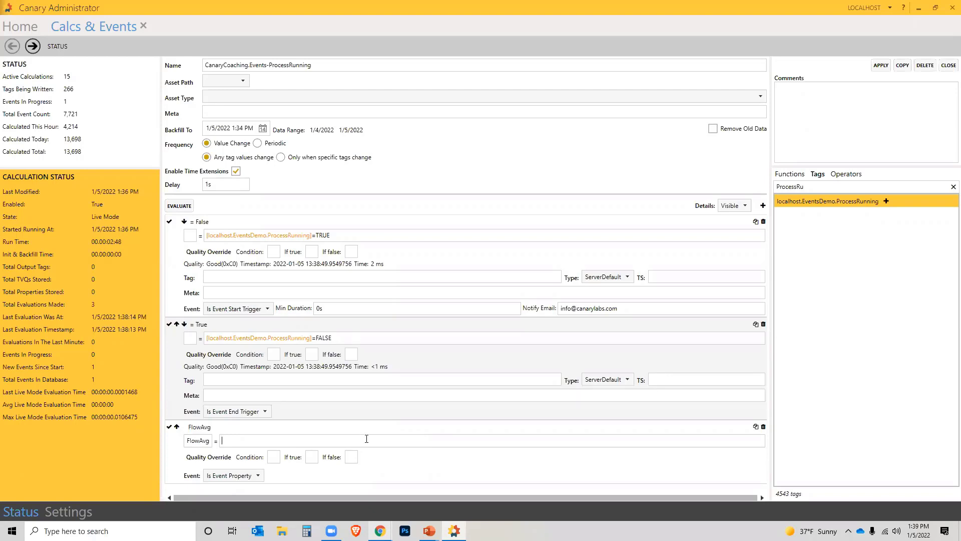
pyautogui.click(953, 186)
pyautogui.write('H')
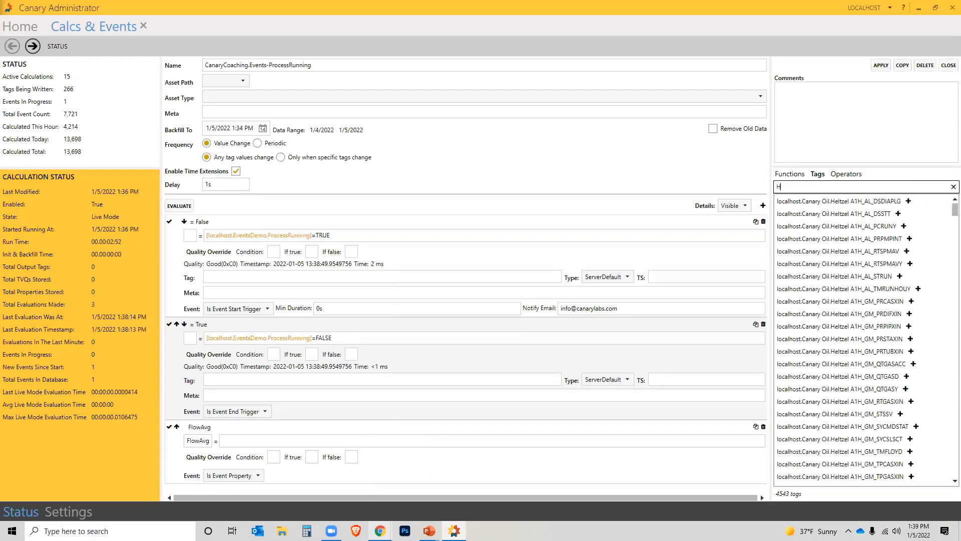
pyautogui.write('ays.Station')
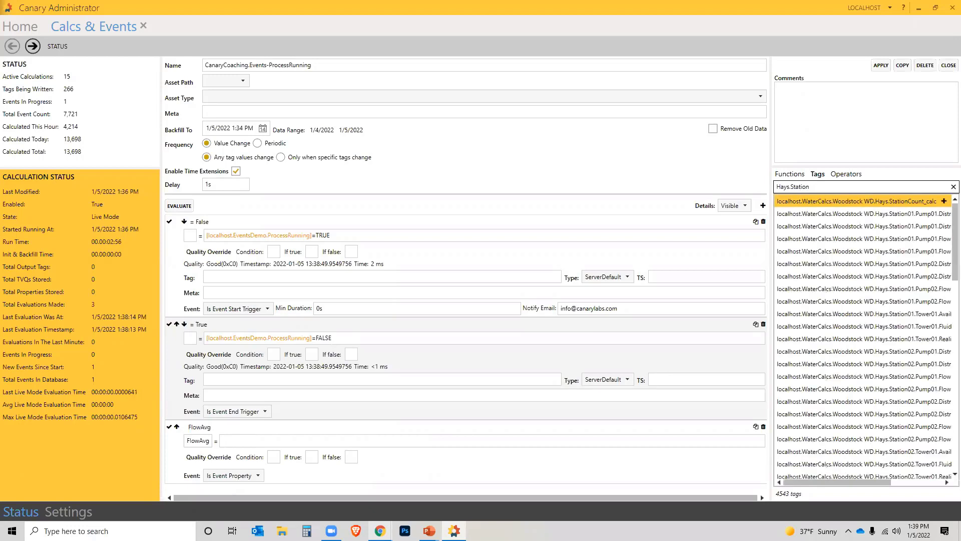
pyautogui.write('01.Pump01')
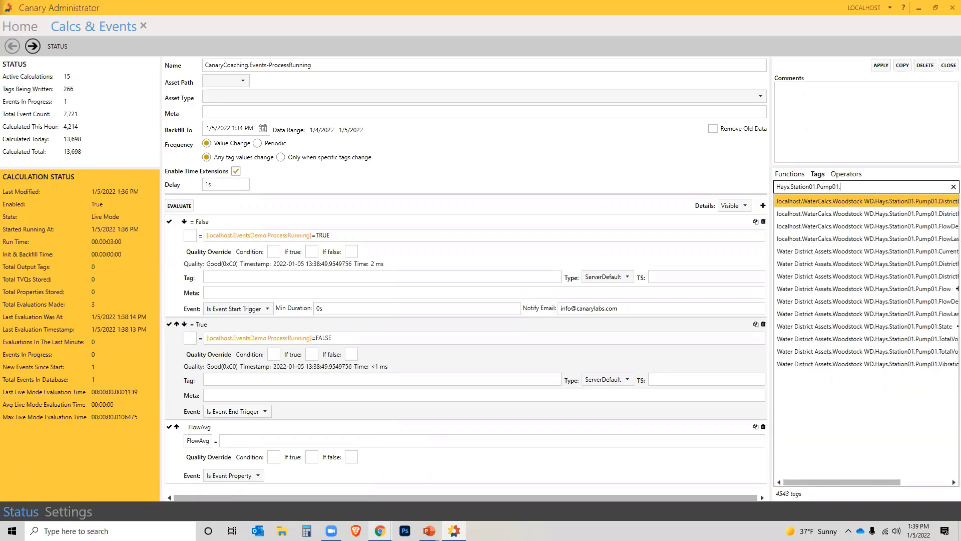
pyautogui.write('.Flow')
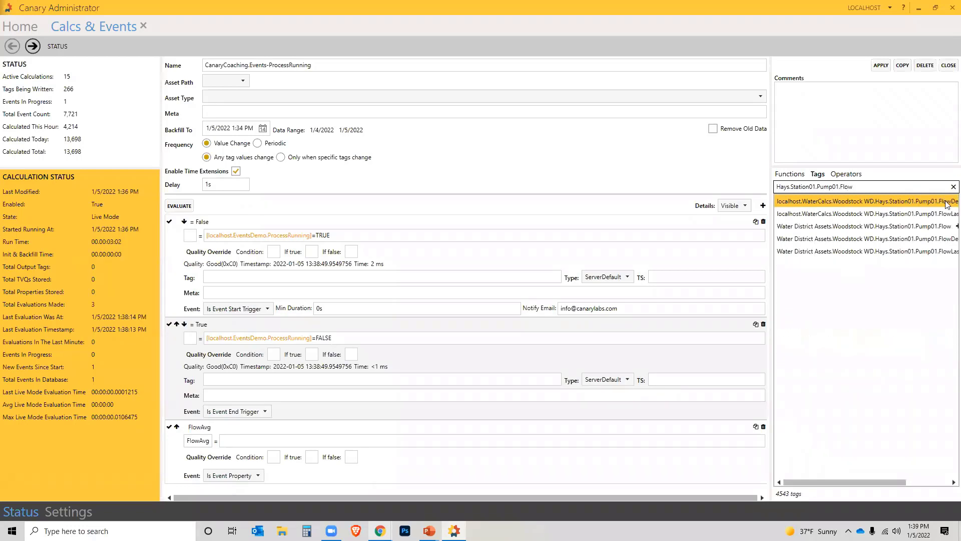
pyautogui.click(945, 228)
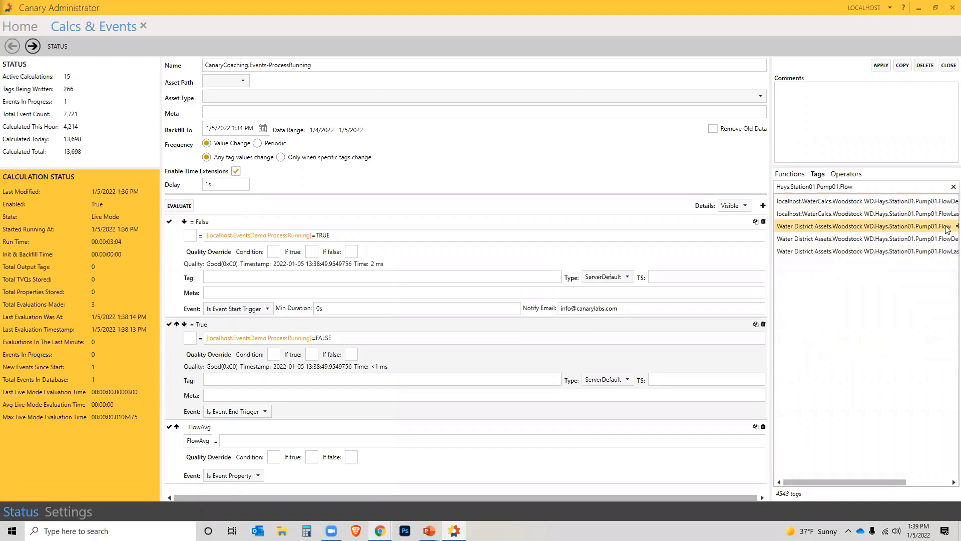
pyautogui.click(257, 440)
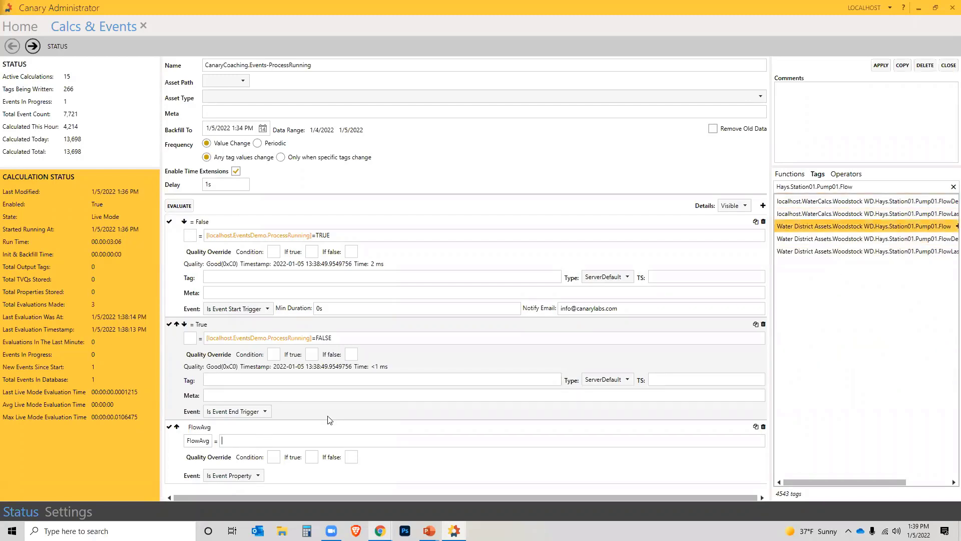
pyautogui.click(949, 227)
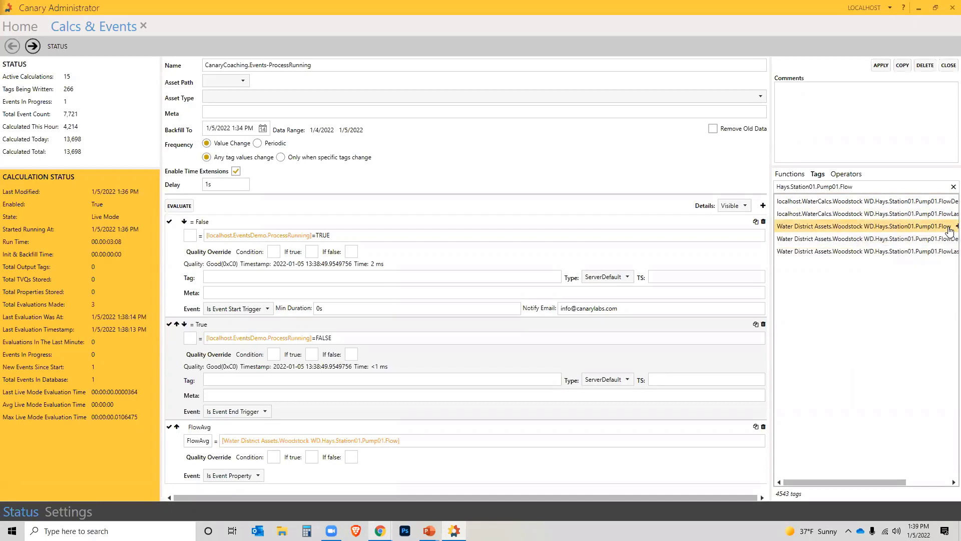
pyautogui.click(222, 442)
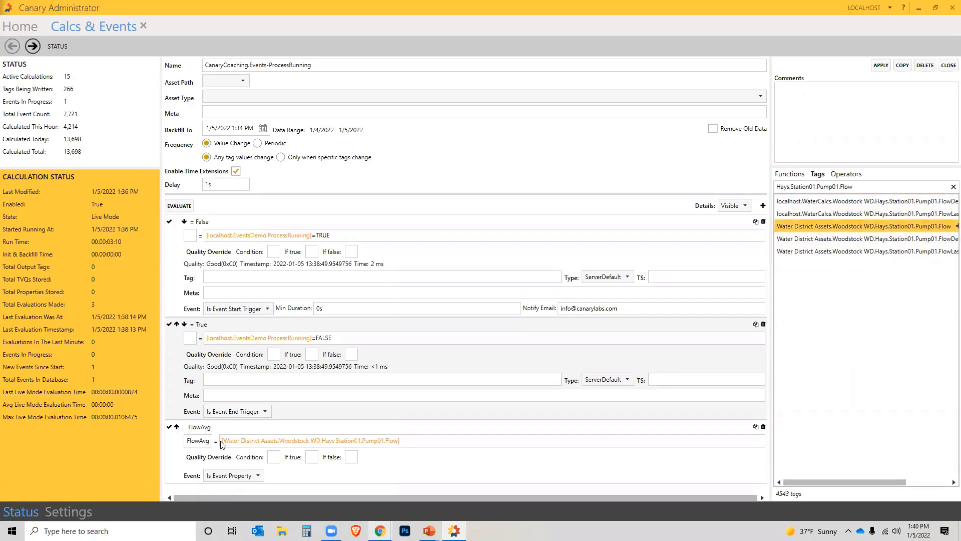
# - Wrap the Pump01 Flow tag in a TimeAverage2 function call
pyautogui.click(794, 175)
pyautogui.scroll(-4, 831, 333)
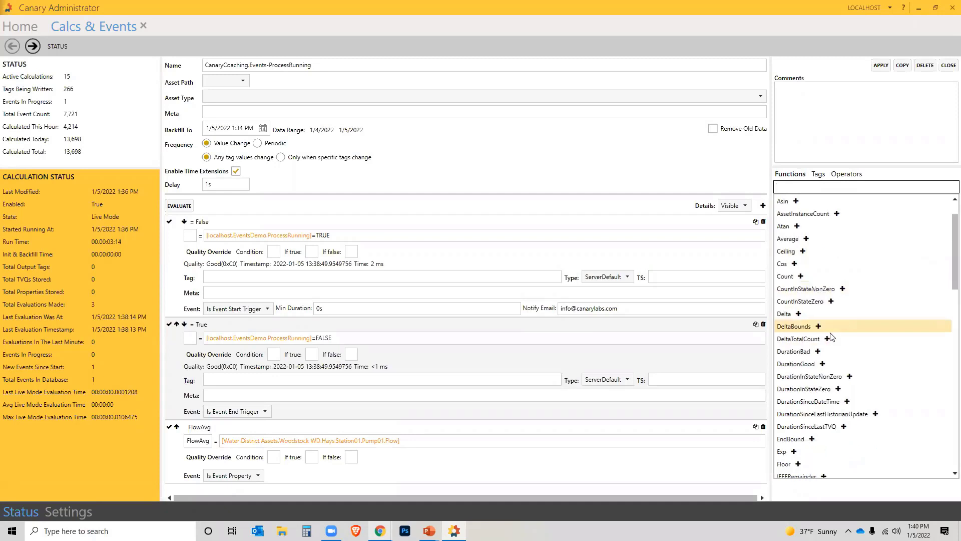
pyautogui.scroll(-6, 831, 330)
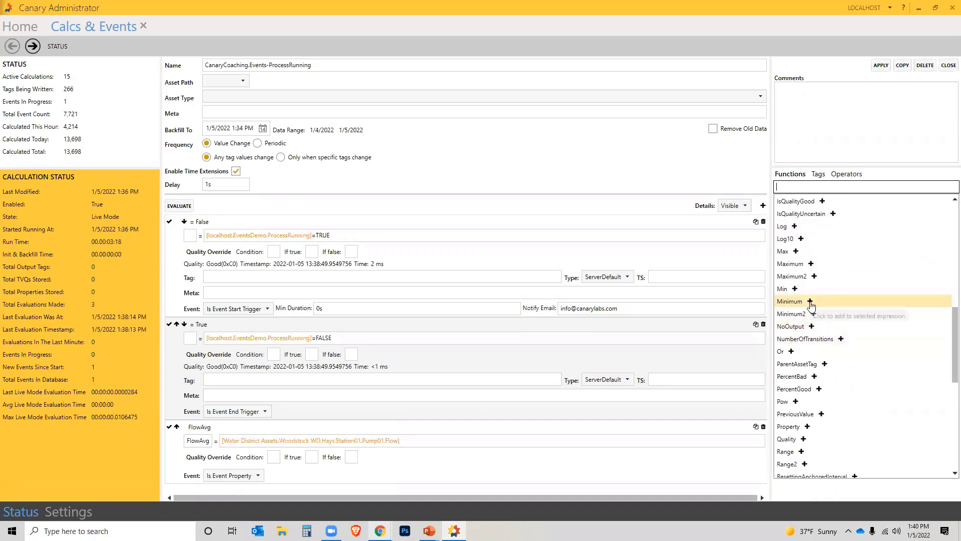
pyautogui.scroll(-1, 813, 306)
pyautogui.scroll(-5, 812, 306)
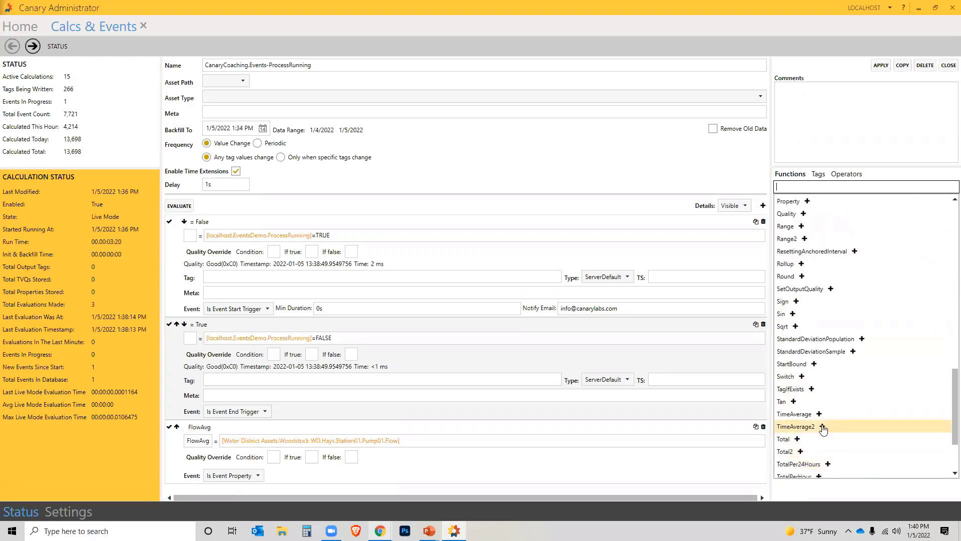
pyautogui.click(823, 427)
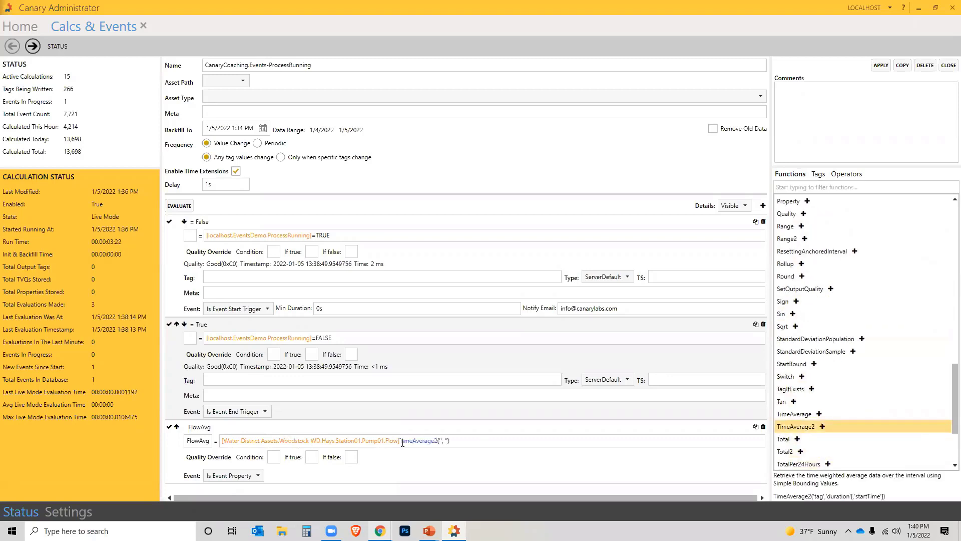
pyautogui.moveTo(400, 441); pyautogui.dragTo(496, 439)
pyautogui.hotkey('ctrl', 'c')
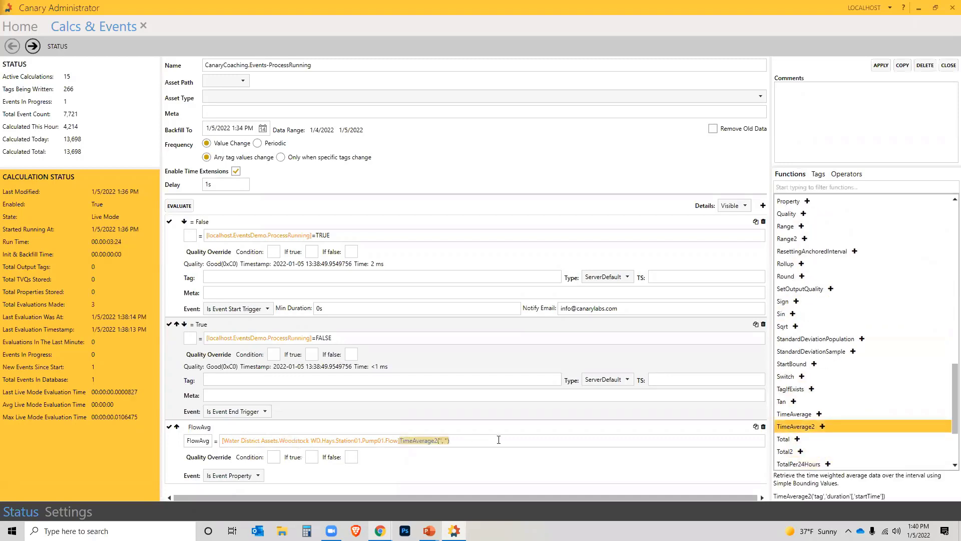
pyautogui.press('Delete')
pyautogui.click(223, 441)
pyautogui.hotkey('ctrl', 'v')
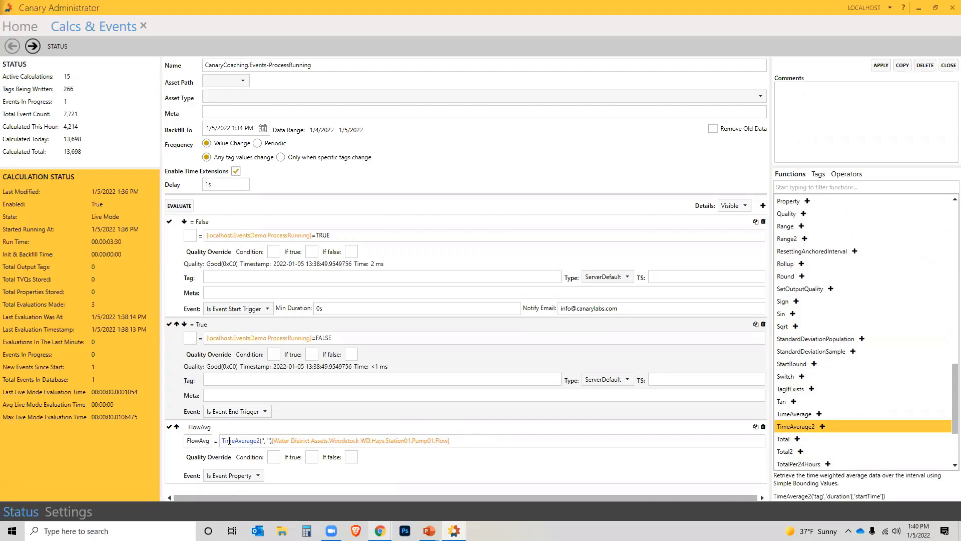
pyautogui.press('BackSpace')
pyautogui.press('BackSpace')
pyautogui.press('BackSpace')
pyautogui.press('BackSpace')
pyautogui.press('BackSpace')
pyautogui.press('BackSpace')
pyautogui.press('BackSpace')
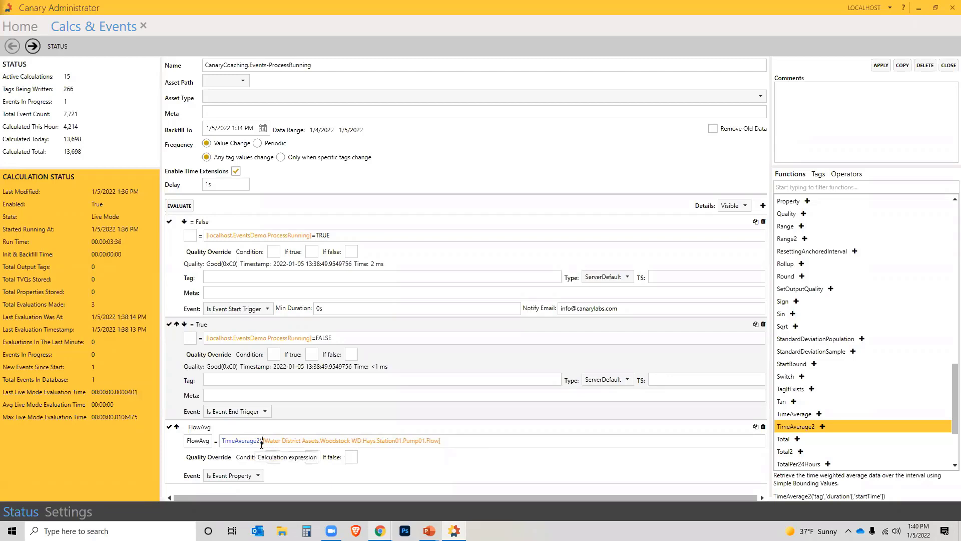
# - Add EventDuration as TimeAverage2's second argument and apply the calculation
pyautogui.click(452, 440)
pyautogui.write(',')
pyautogui.write("'1")
pyautogui.write("h'")
pyautogui.press('BackSpace')
pyautogui.press('BackSpace')
pyautogui.press('BackSpace')
pyautogui.write('EventDuration')
pyautogui.click(881, 66)
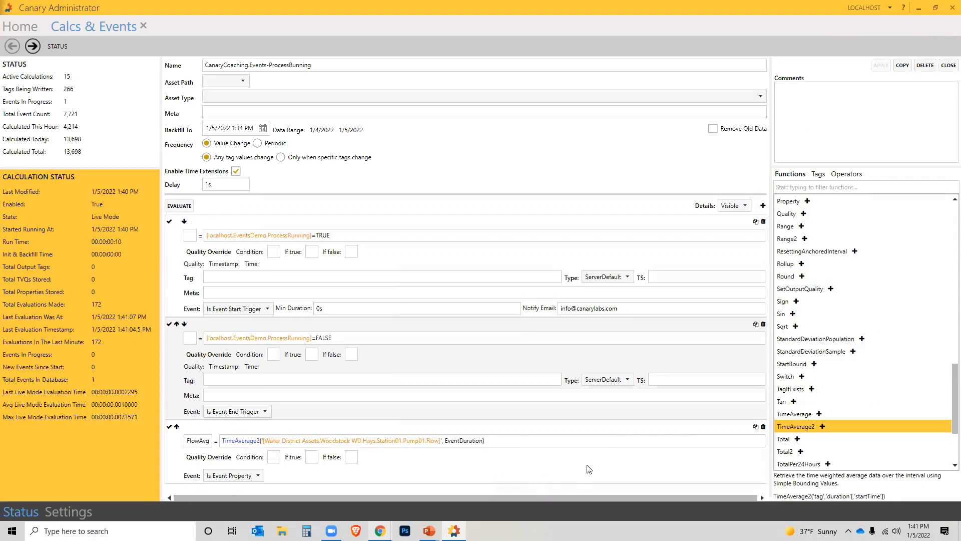
# - Duplicate FlowAvg as FlowMin, replacing TimeAverage2 with Minimum2 of the Pump01 Flow tag
pyautogui.click(755, 426)
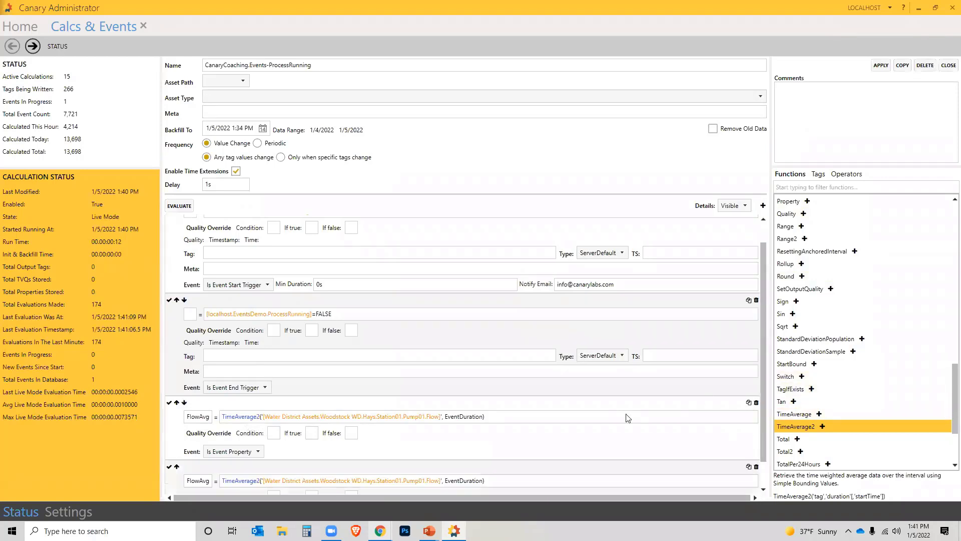
pyautogui.scroll(-1, 500, 418)
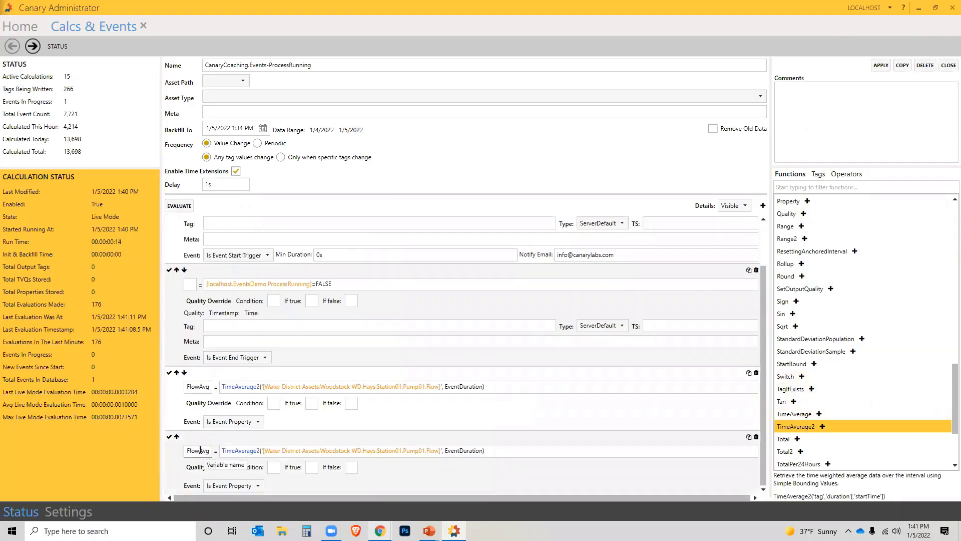
pyautogui.moveTo(199, 450); pyautogui.dragTo(211, 453)
pyautogui.write('Min')
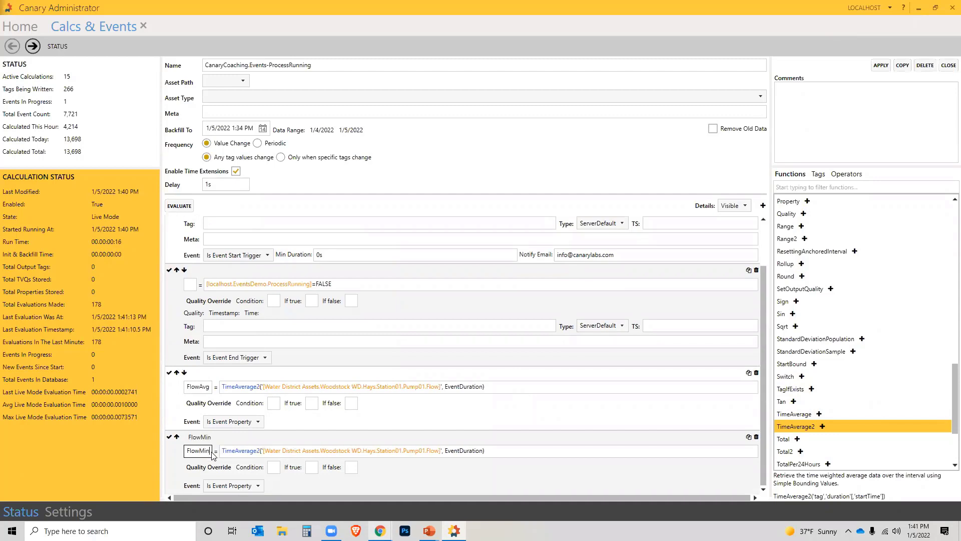
pyautogui.click(258, 451)
pyautogui.press('BackSpace')
pyautogui.press('BackSpace')
pyautogui.press('BackSpace')
pyautogui.press('BackSpace')
pyautogui.press('BackSpace')
pyautogui.press('BackSpace')
pyautogui.press('BackSpace')
pyautogui.press('BackSpace')
pyautogui.press('BackSpace')
pyautogui.press('BackSpace')
pyautogui.press('BackSpace')
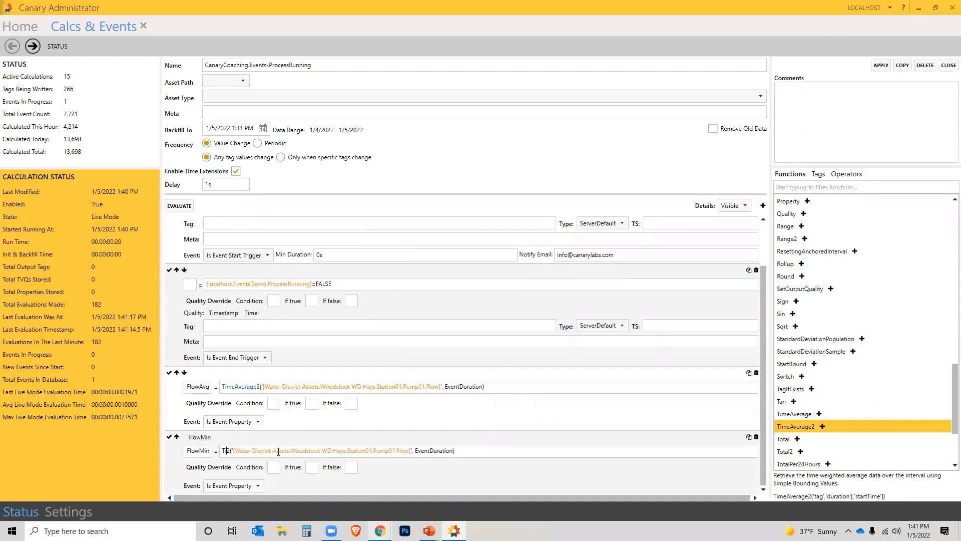
pyautogui.write('Minimum')
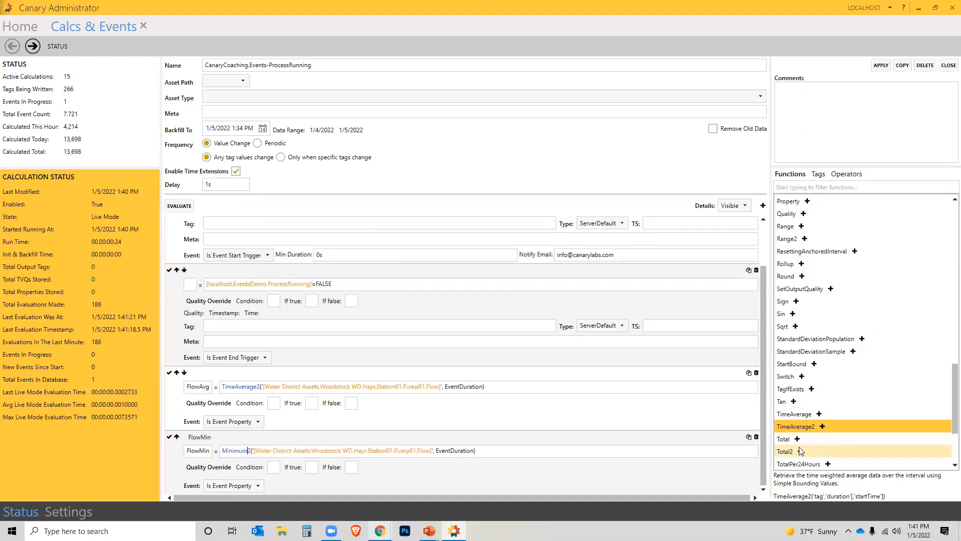
# - Duplicate FlowMin as FlowMax, changing Minimum2 to Maximum2
pyautogui.click(749, 437)
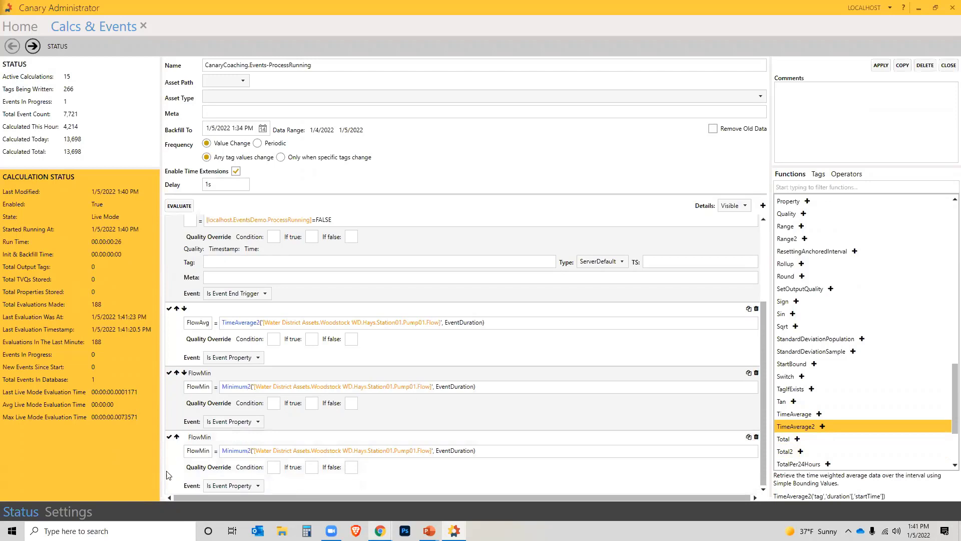
pyautogui.doubleClick(210, 451)
pyautogui.write('FlowMax')
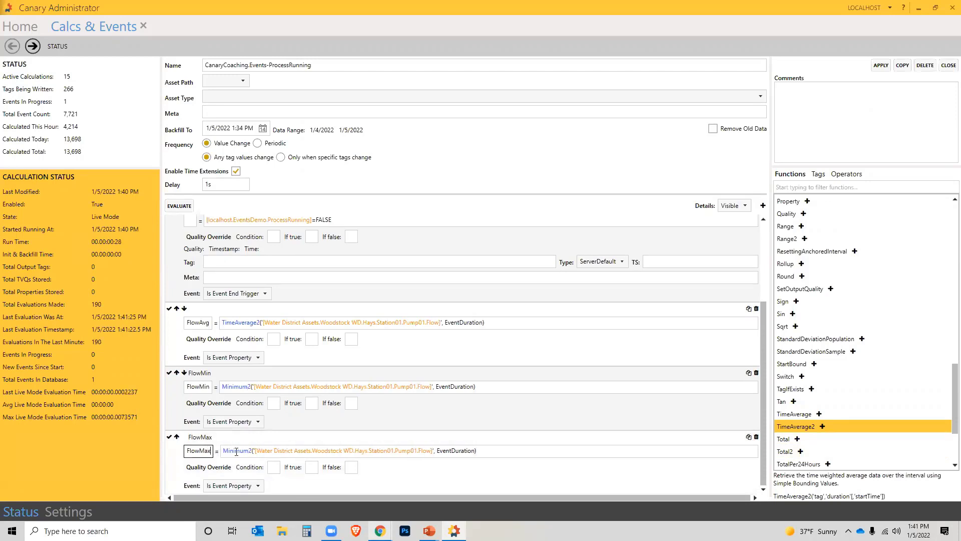
pyautogui.click(225, 451)
pyautogui.press('Delete')
pyautogui.press('Delete')
pyautogui.write('ax')
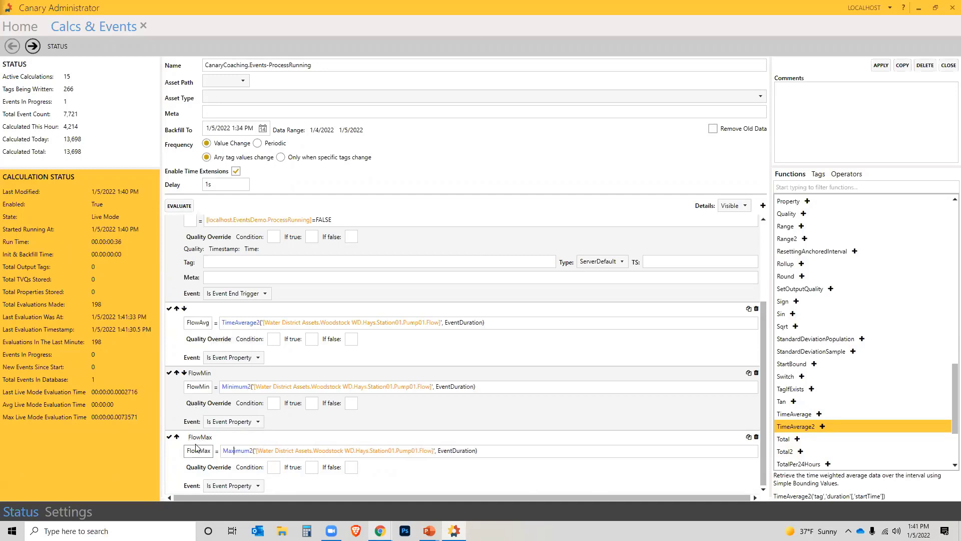
pyautogui.scroll(7, 822, 309)
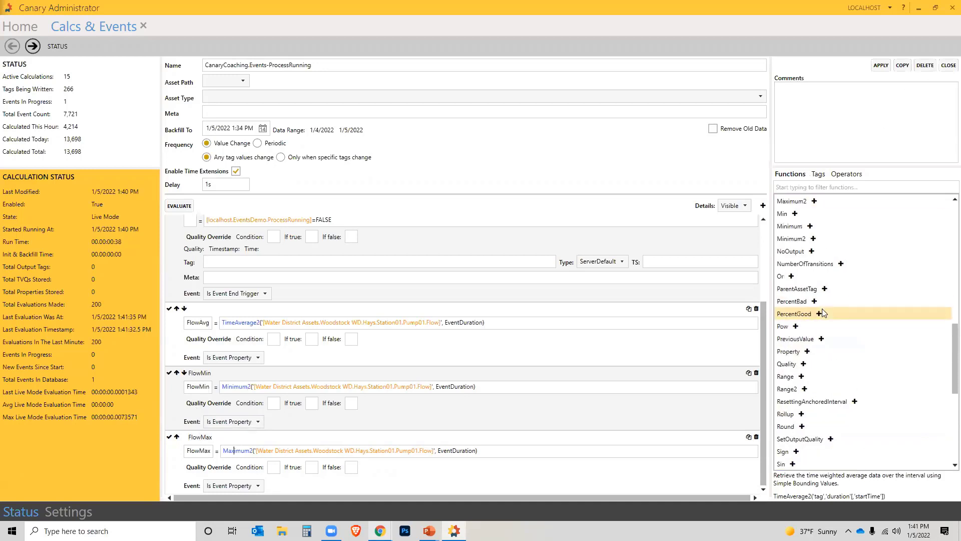
pyautogui.scroll(12, 824, 319)
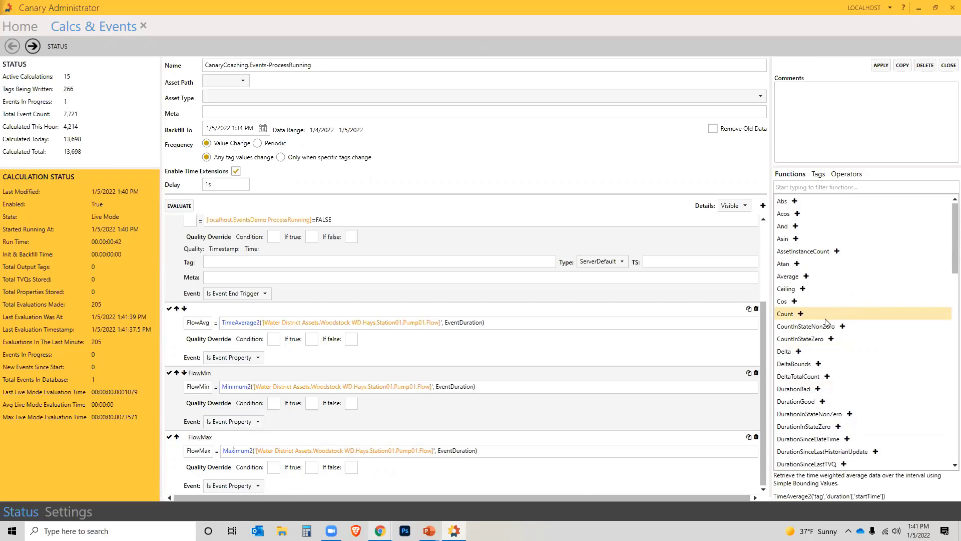
pyautogui.scroll(-1, 824, 328)
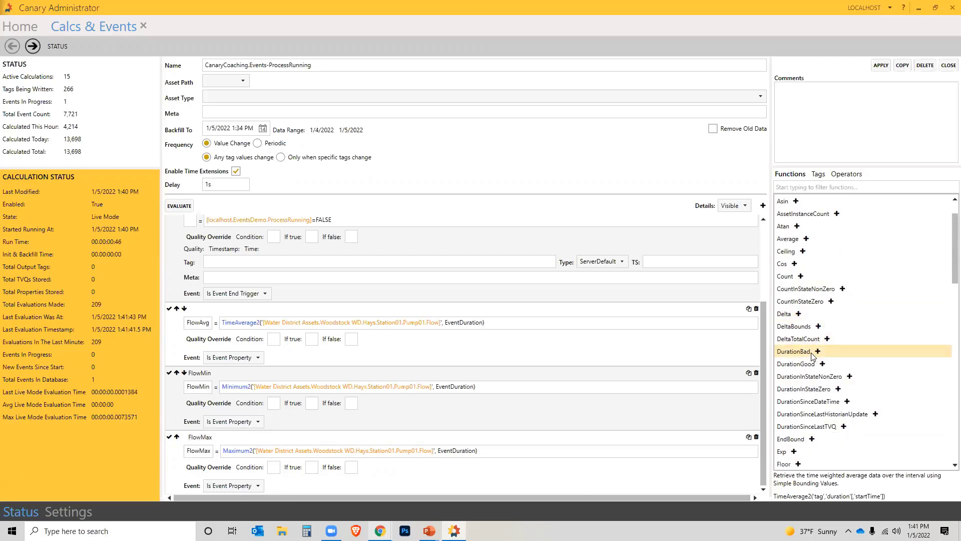
pyautogui.scroll(-12, 812, 355)
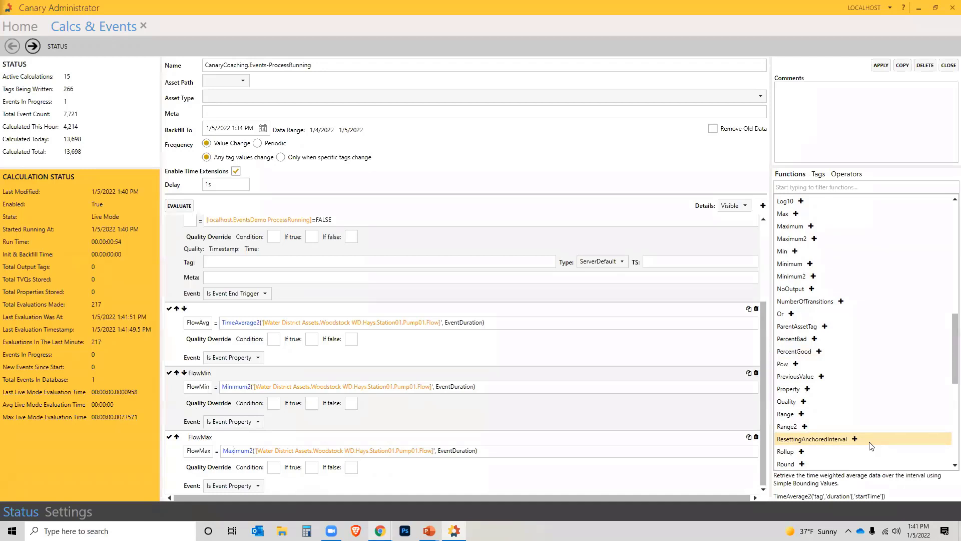
pyautogui.scroll(-6, 870, 446)
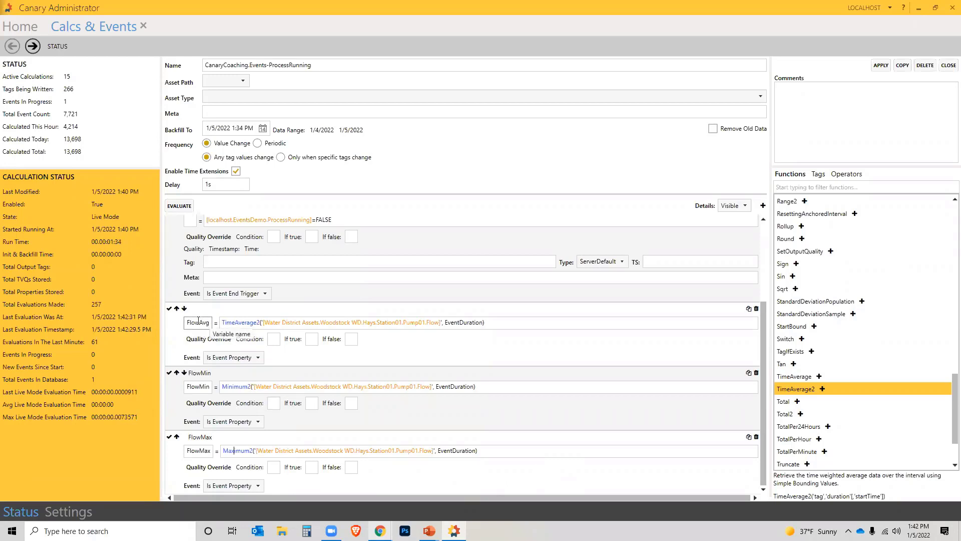
# - Add a trial /(EventDuration/60000) division to the FlowAvg expression, then remove it again
pyautogui.click(546, 320)
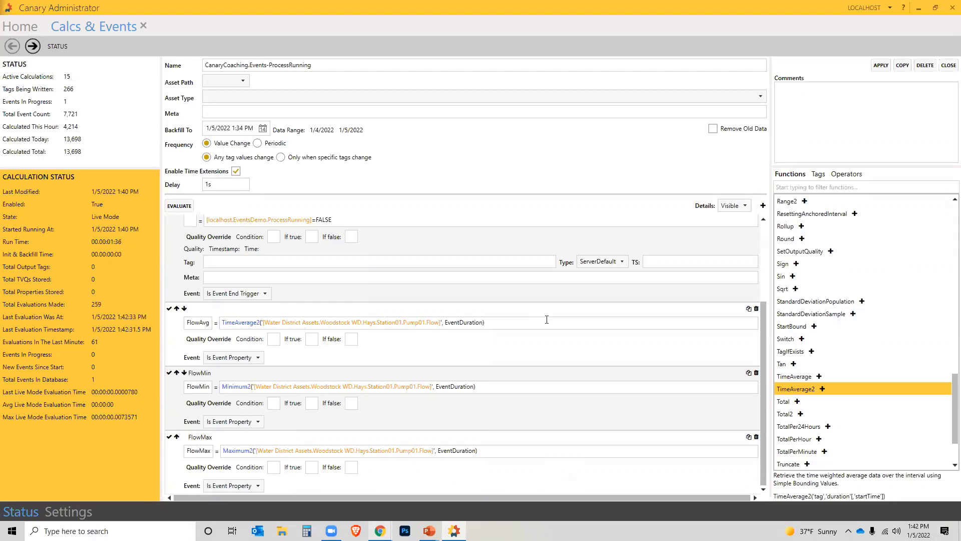
pyautogui.write('/EventDuration')
pyautogui.press('Left')
pyautogui.write('(')
pyautogui.write('6000')
pyautogui.moveTo(484, 323); pyautogui.dragTo(578, 327)
pyautogui.press('BackSpace')
# - Apply and close the ProcessRunning calculation, then bring up the DEMO slide and Axiom window
pyautogui.click(885, 67)
pyautogui.click(948, 66)
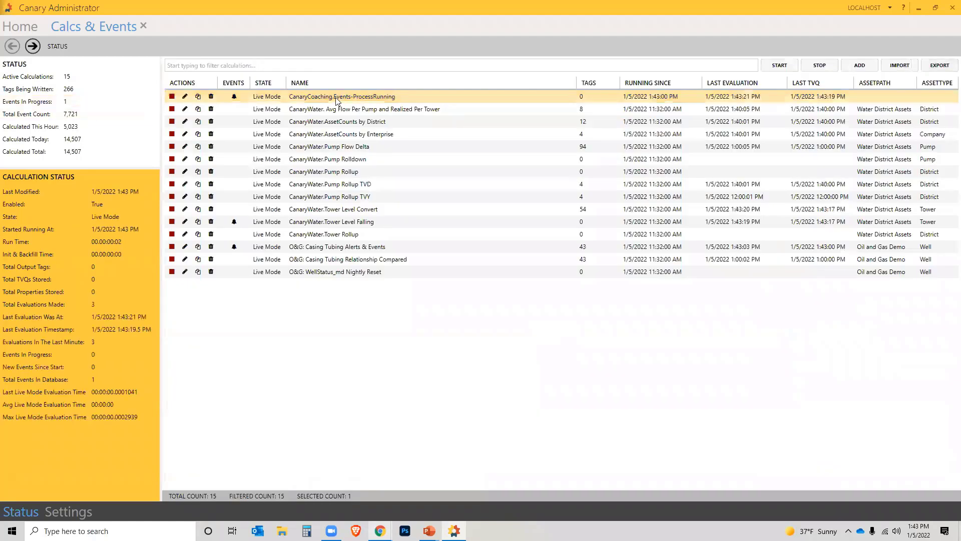
pyautogui.moveTo(429, 531)
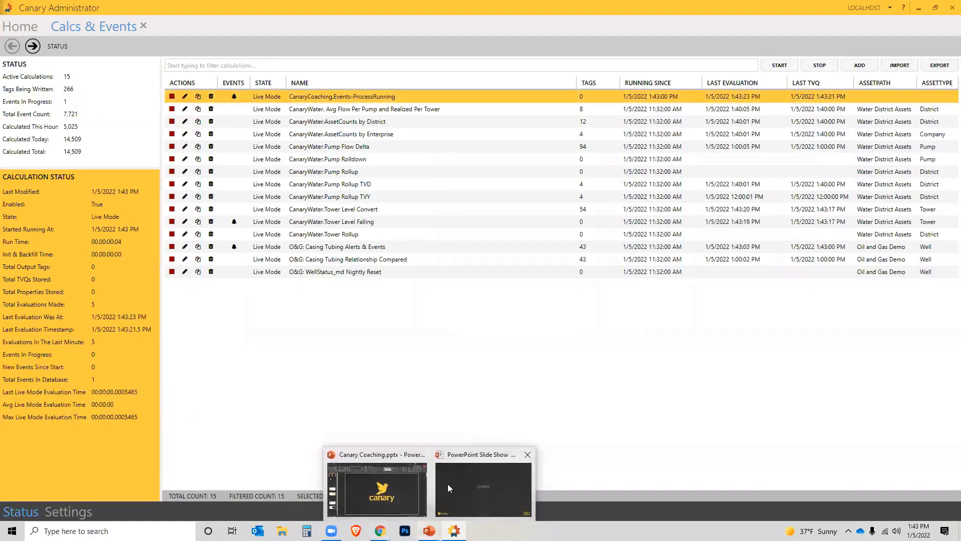
pyautogui.click(447, 483)
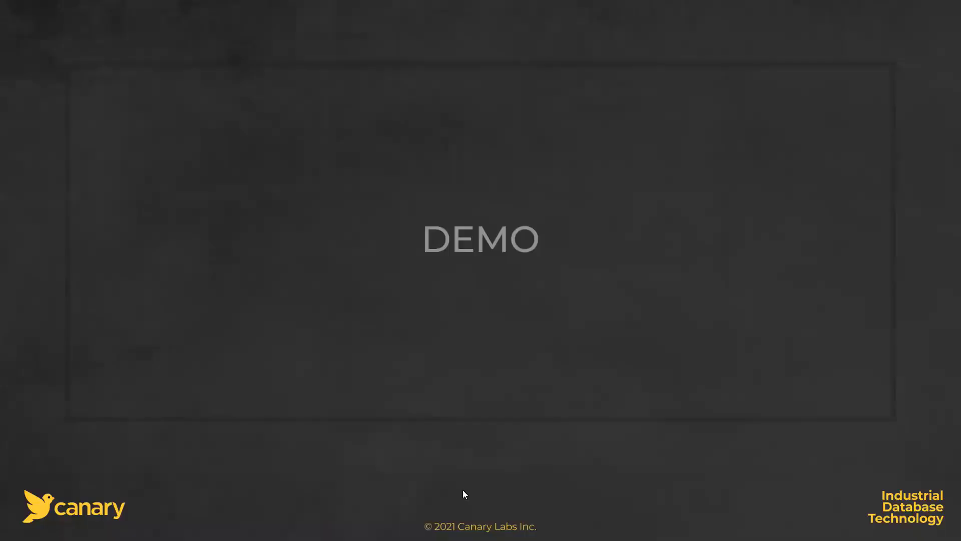
pyautogui.hotkey('alt', 'Tab')
pyautogui.hotkey('alt', 'Tab')
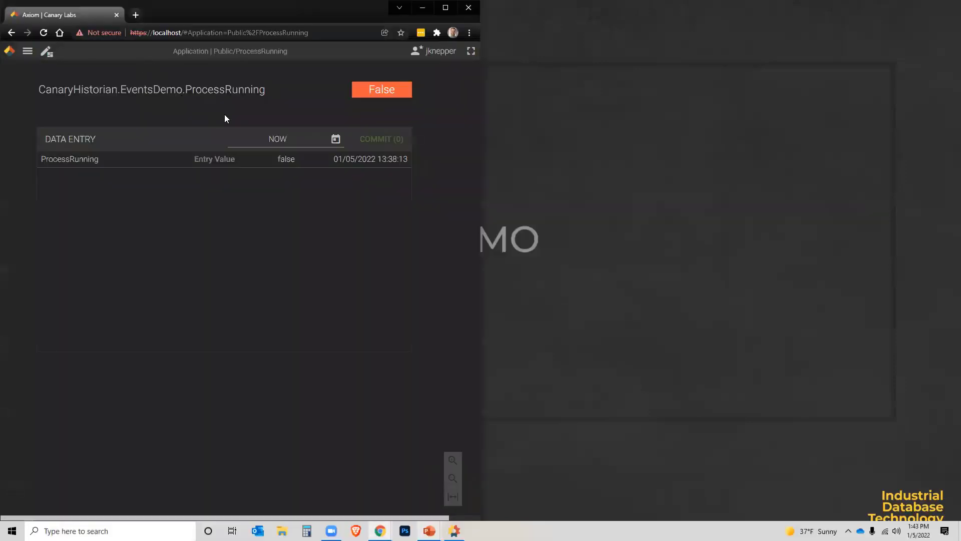
# - Commit TRUE as the ProcessRunning entry value in Axiom, then return to Canary Administrator
pyautogui.click(223, 159)
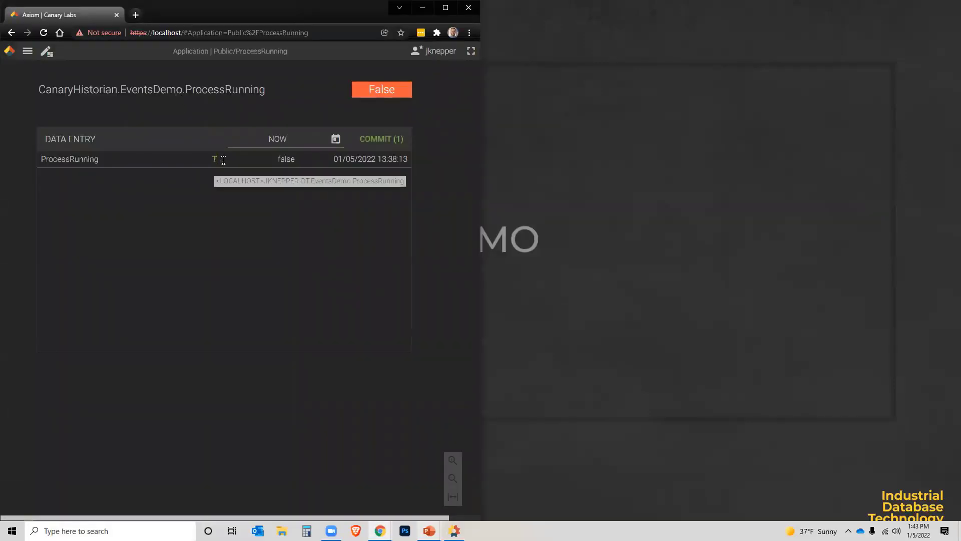
pyautogui.write('TRUE')
pyautogui.press('Return')
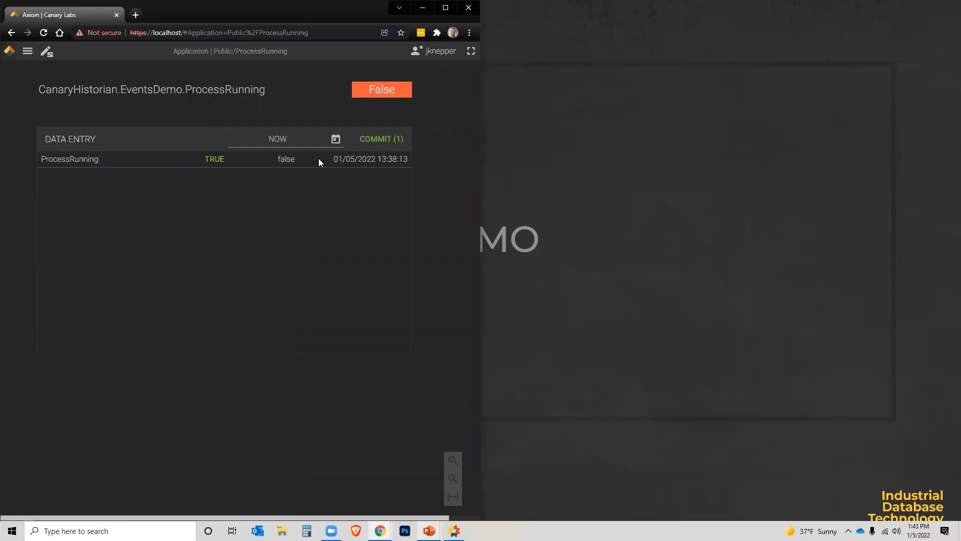
pyautogui.click(379, 138)
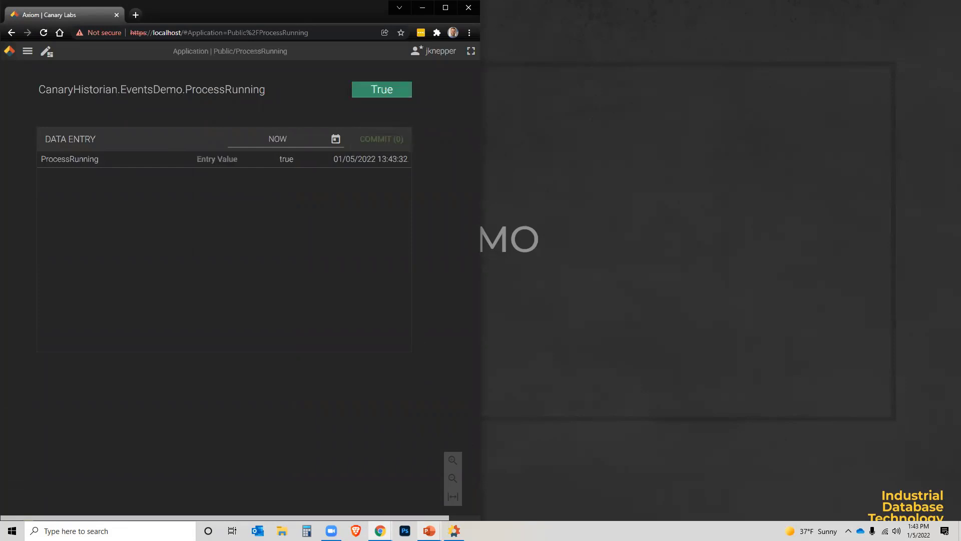
pyautogui.click(454, 530)
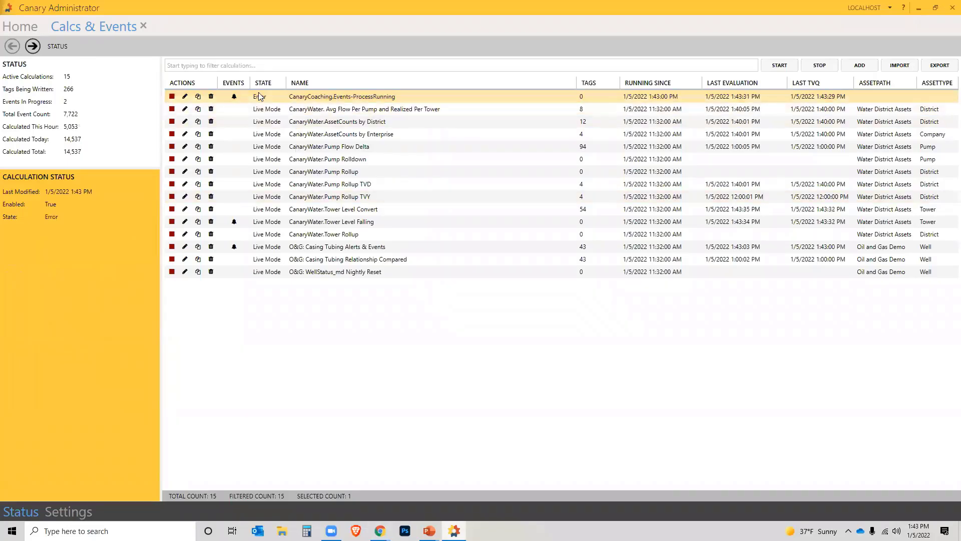
pyautogui.doubleClick(308, 97)
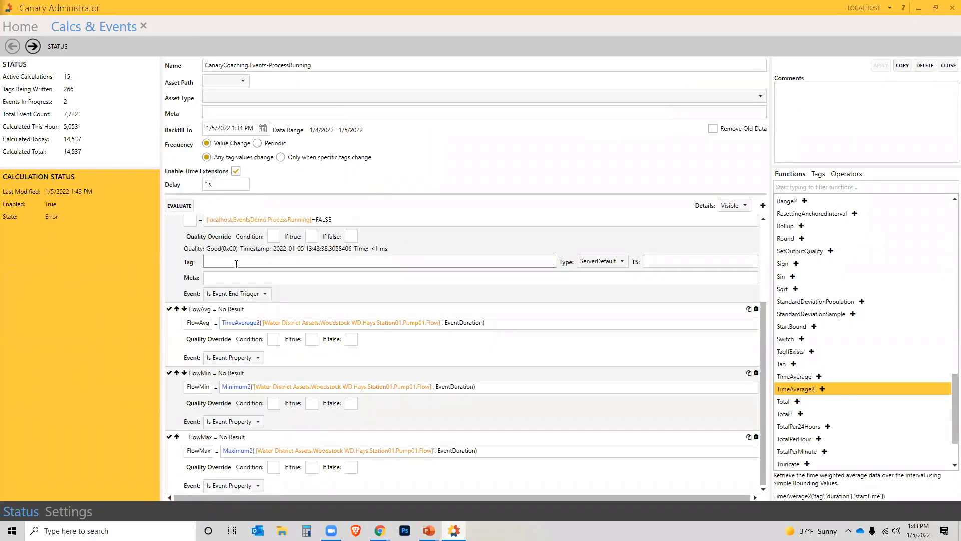
pyautogui.click(189, 206)
pyautogui.click(189, 206)
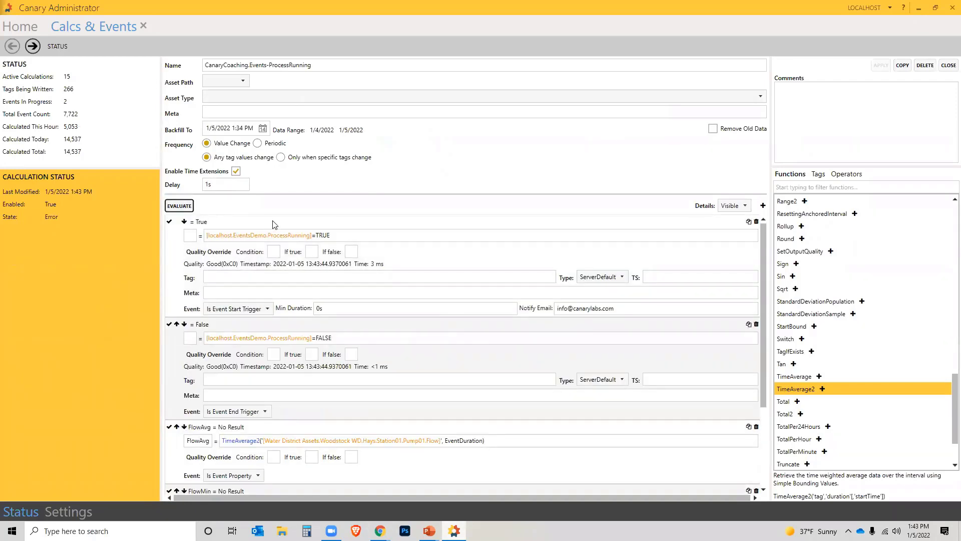
pyautogui.scroll(-3, 274, 225)
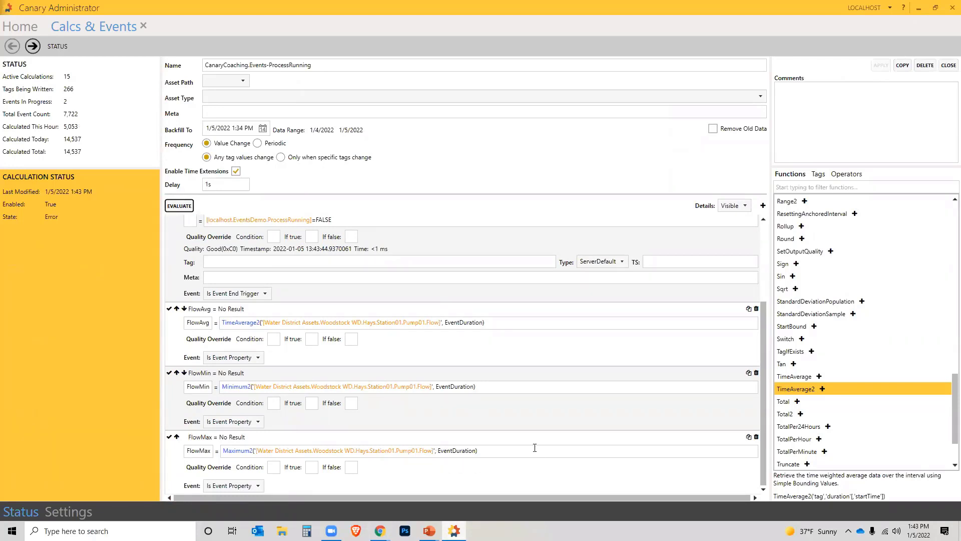
pyautogui.scroll(2, 552, 474)
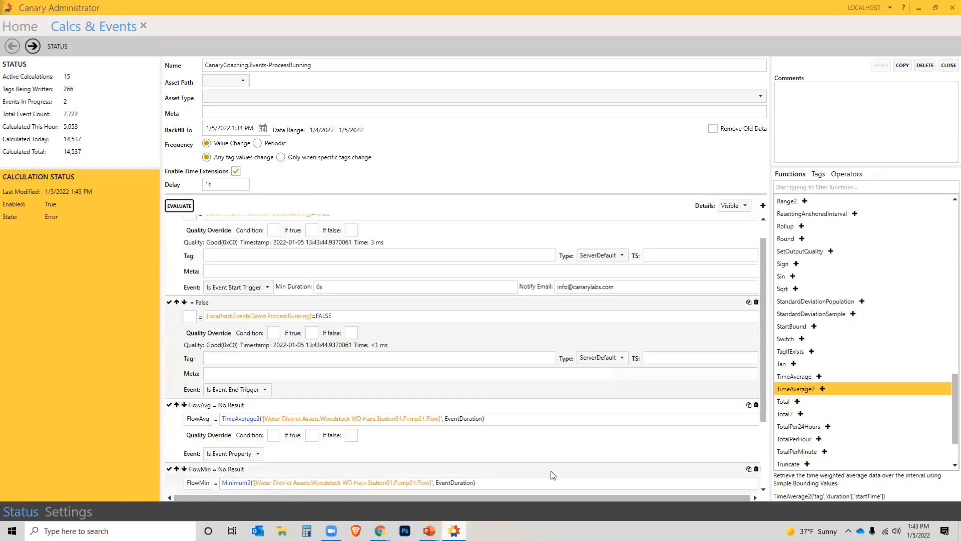
pyautogui.click(948, 66)
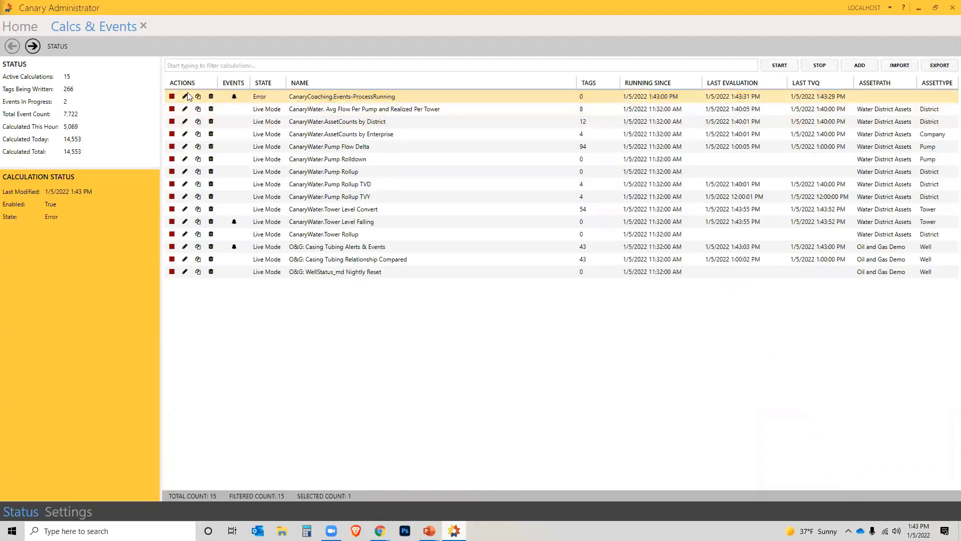
# - Restart the ProcessRunning calculation, view its two-event history, then bring the Axiom browser forward
pyautogui.click(172, 97)
pyautogui.click(173, 98)
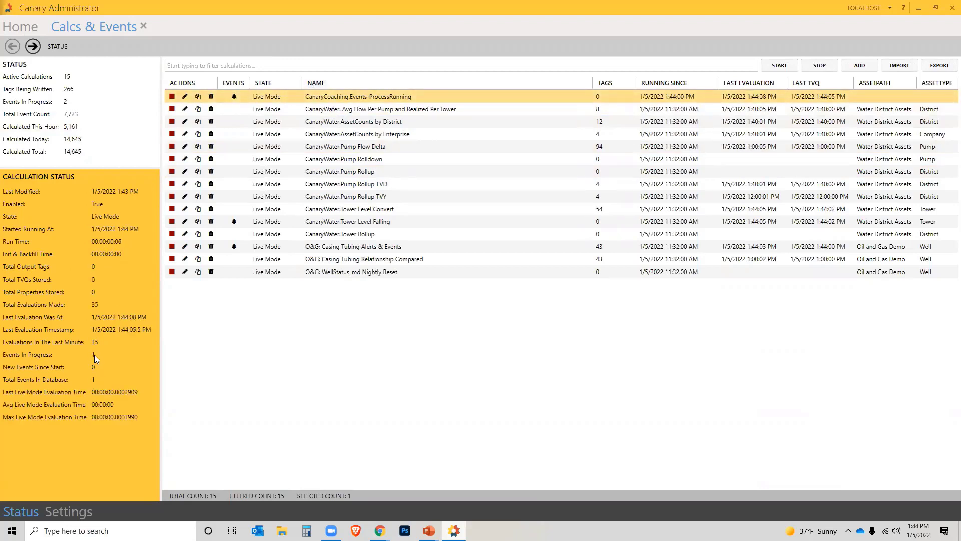
pyautogui.click(234, 98)
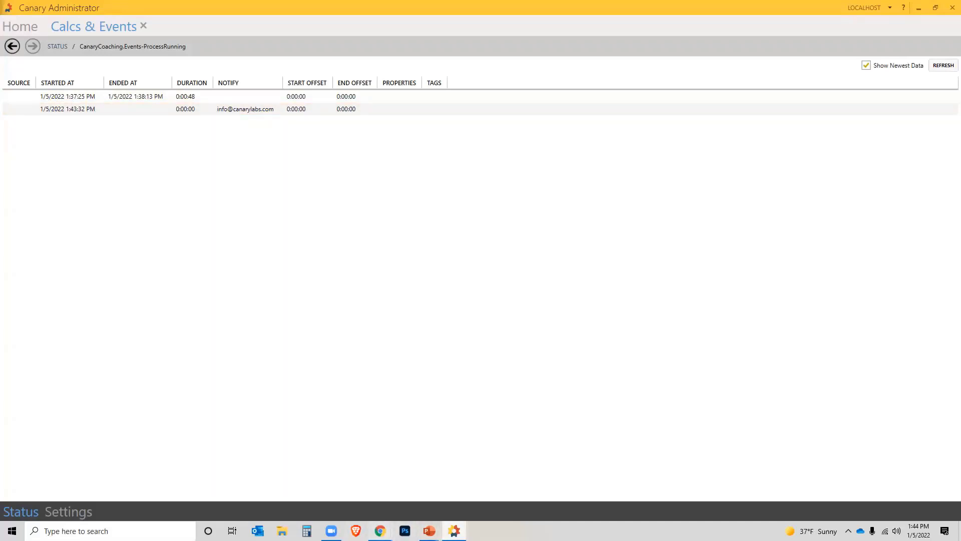
pyautogui.moveTo(380, 528)
pyautogui.click(411, 489)
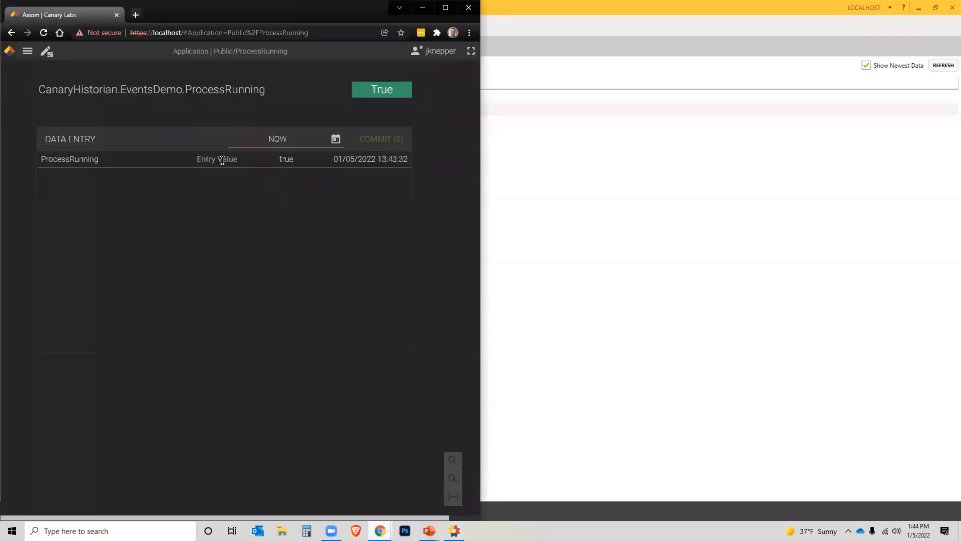
# - Commit False as the ProcessRunning entry value in Axiom, then return to Canary Administrator
pyautogui.click(223, 159)
pyautogui.write('False')
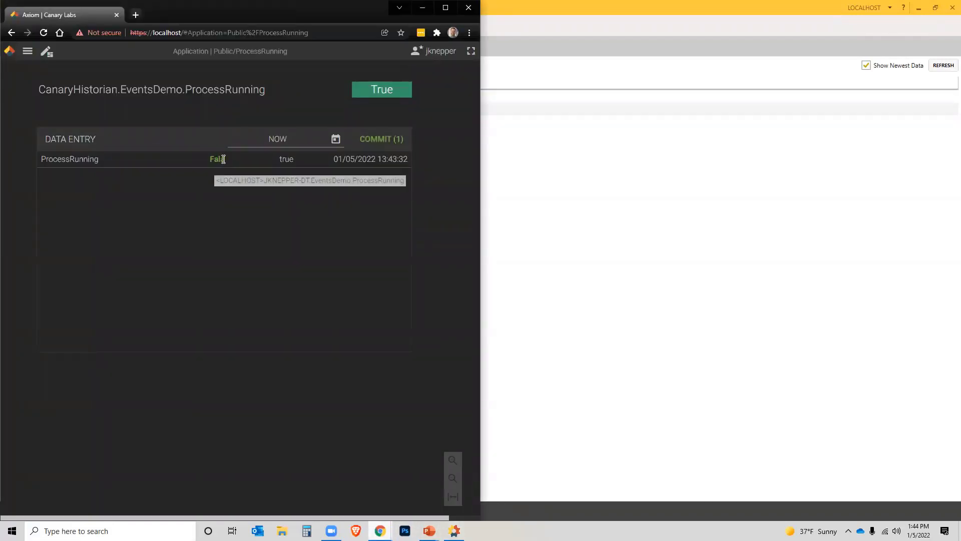
pyautogui.click(379, 138)
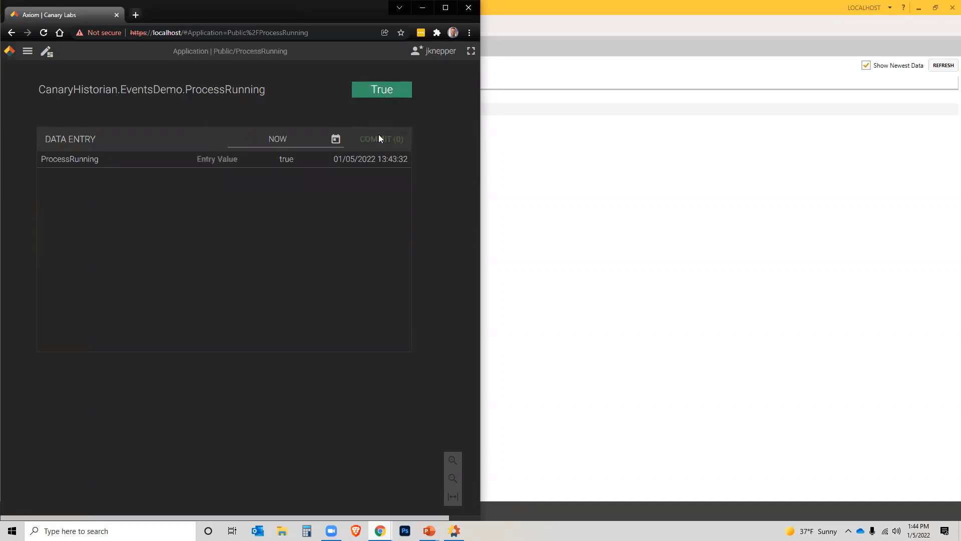
pyautogui.click(531, 10)
# - Refresh the event history to see the ended event's FlowAvg, FlowMin and FlowMax, then go back
pyautogui.click(934, 67)
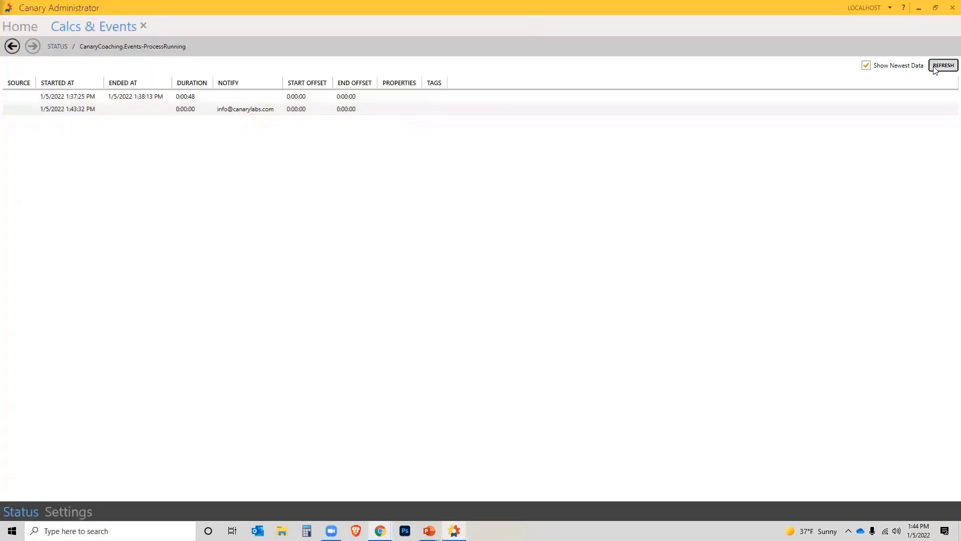
pyautogui.click(431, 117)
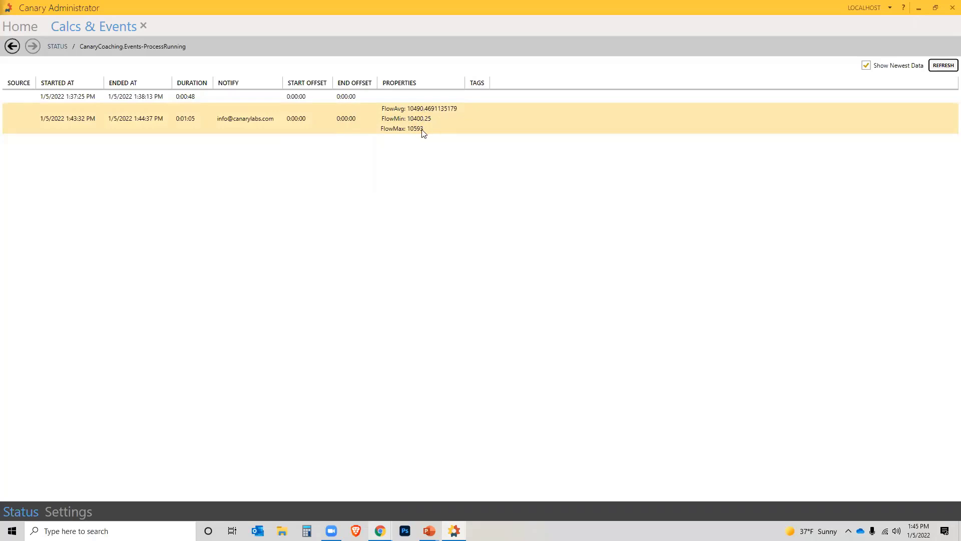
pyautogui.click(13, 46)
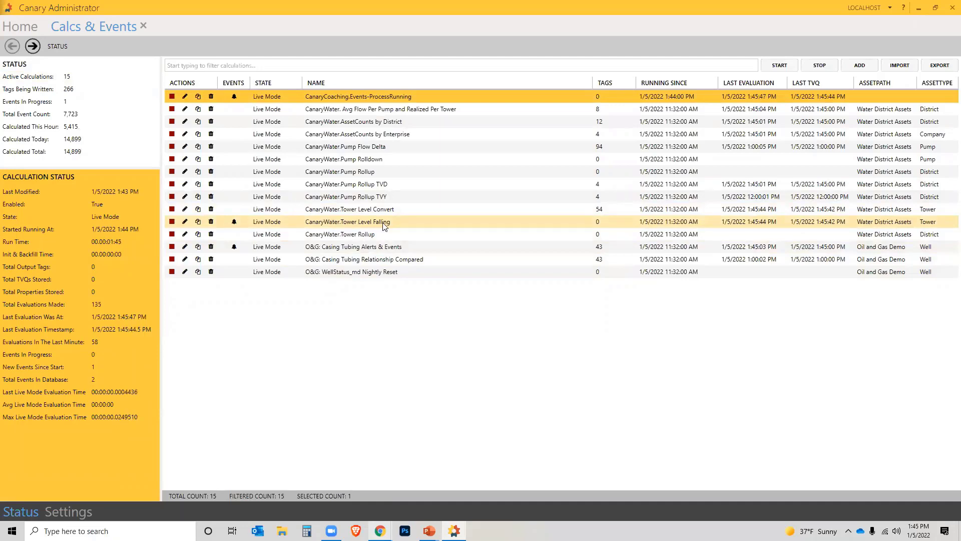
pyautogui.doubleClick(344, 226)
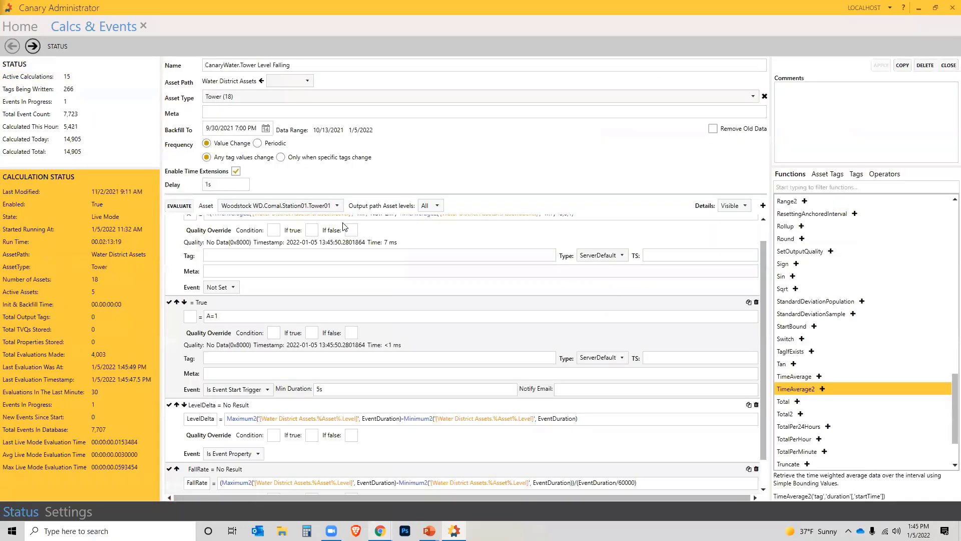
pyautogui.scroll(1, 396, 309)
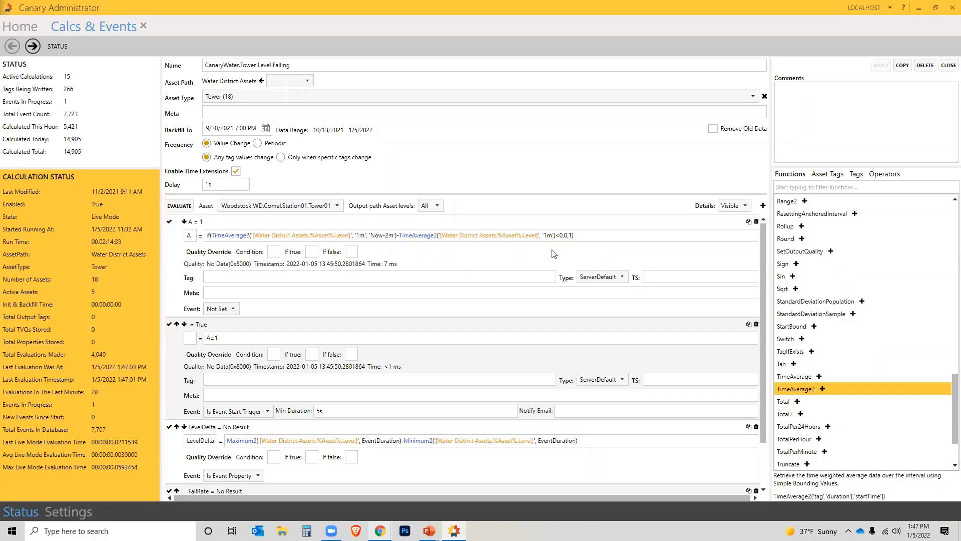
pyautogui.click(572, 237)
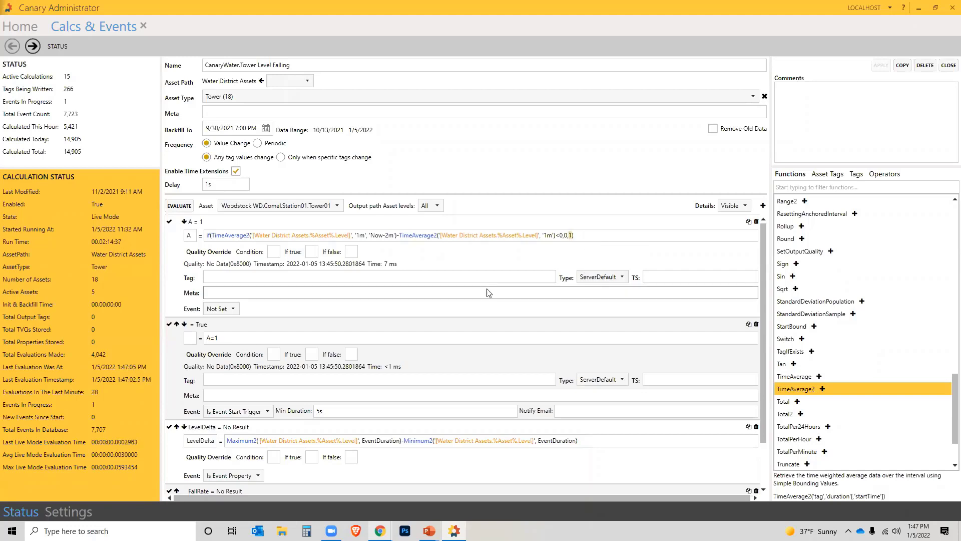
pyautogui.scroll(-1, 244, 298)
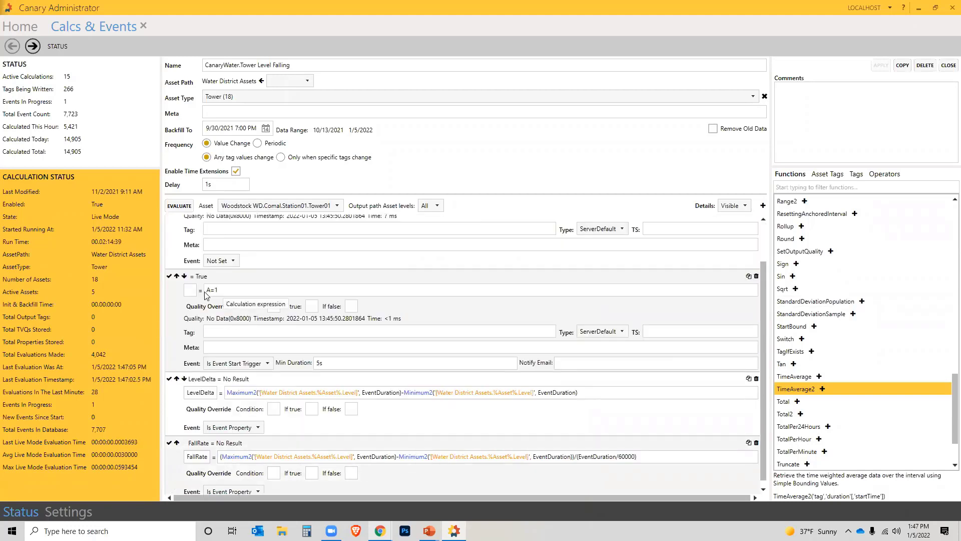
pyautogui.scroll(1, 209, 264)
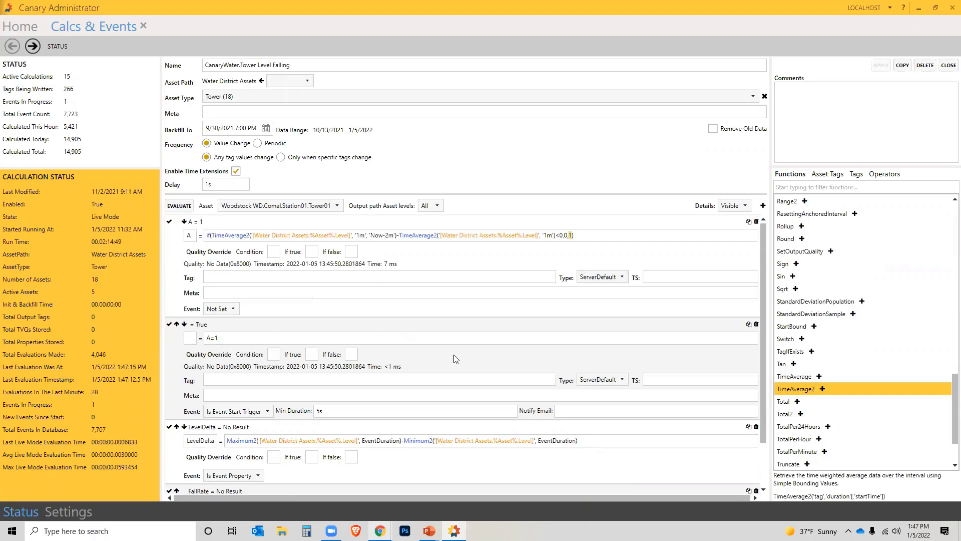
pyautogui.scroll(-3, 455, 359)
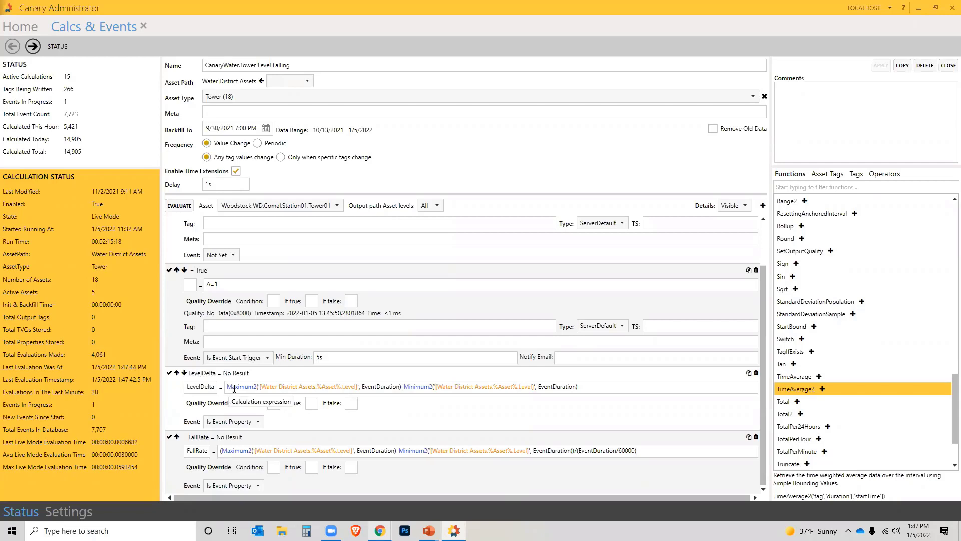
pyautogui.scroll(20, 842, 373)
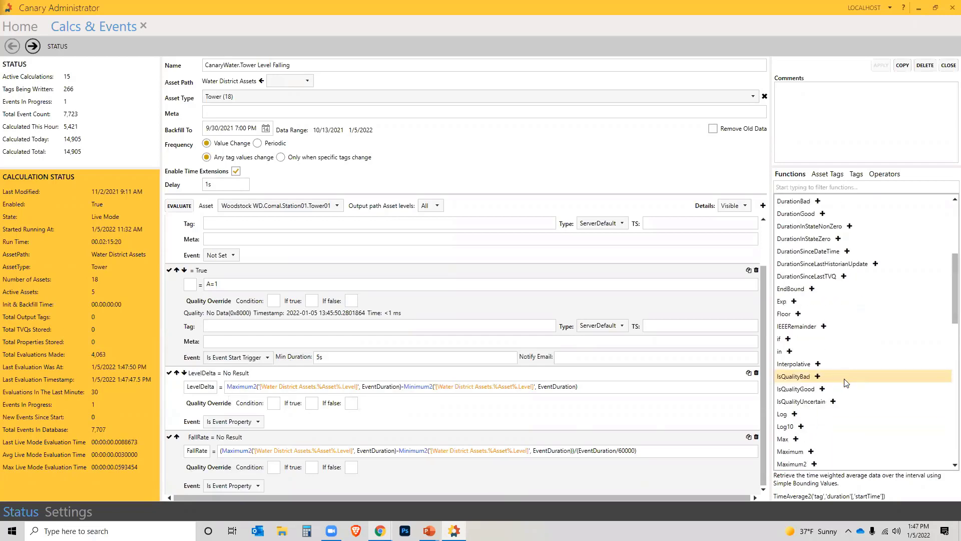
# - Close the Tower Level Falling calculation editor to return to the Calcs & Events list
pyautogui.scroll(-3, 845, 385)
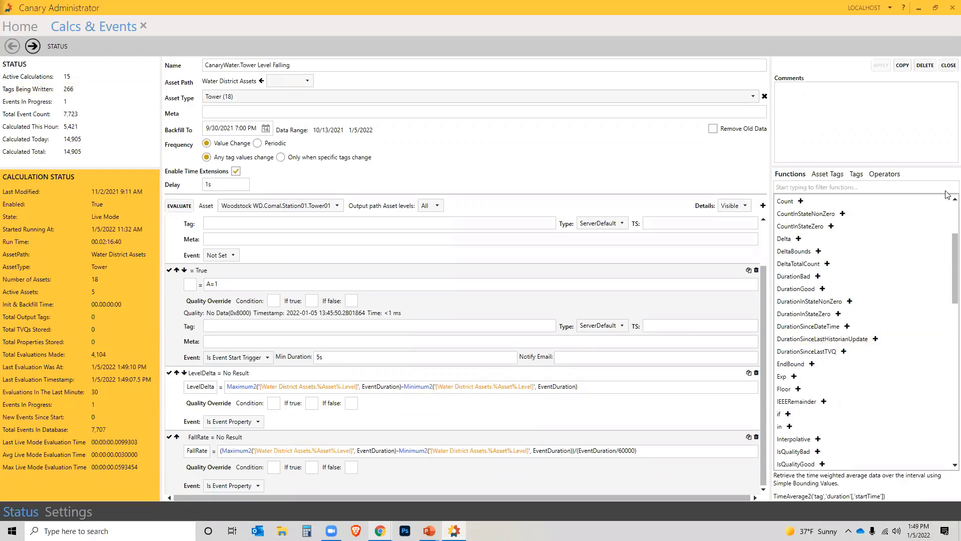
pyautogui.click(948, 65)
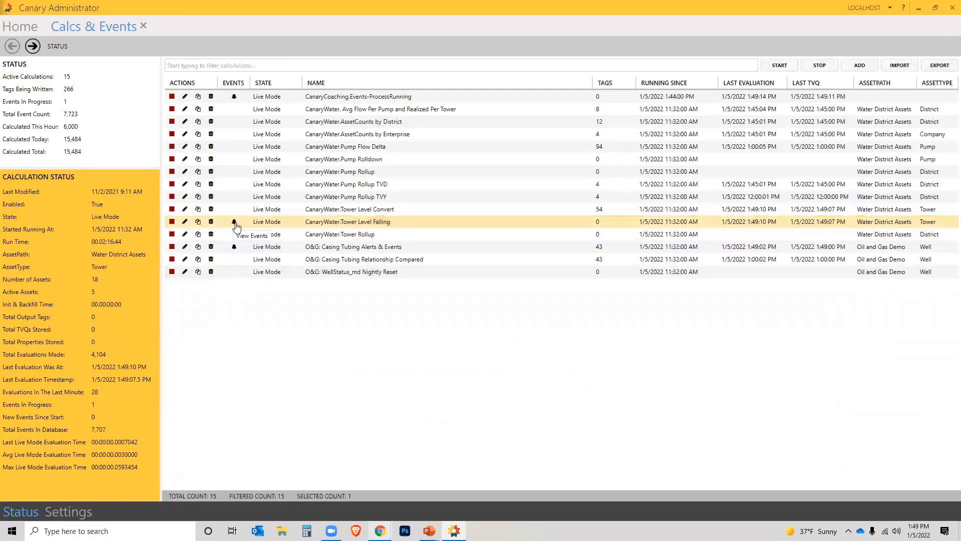
# - Review Tower Level Falling events with LevelDelta and FallRate, then minimize Canary Administrator
pyautogui.click(235, 224)
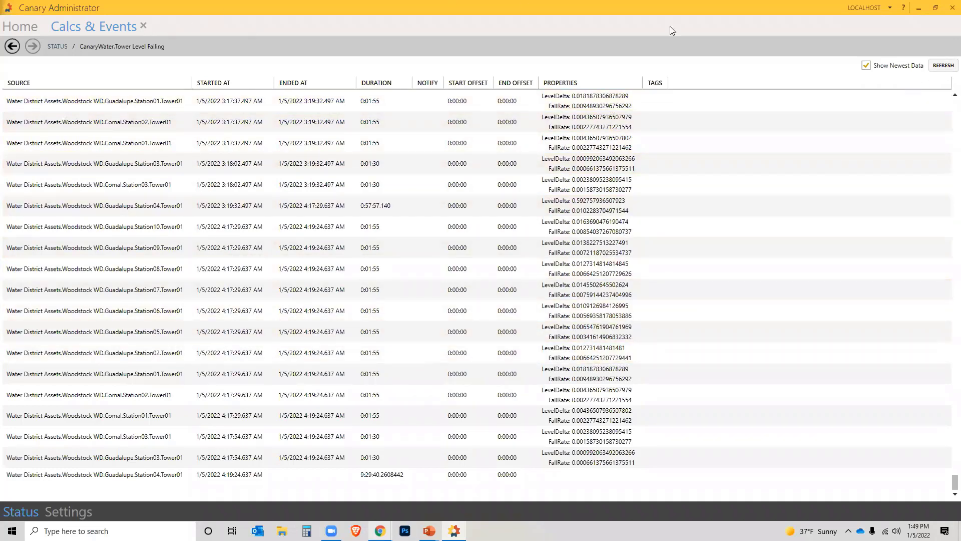
pyautogui.click(919, 8)
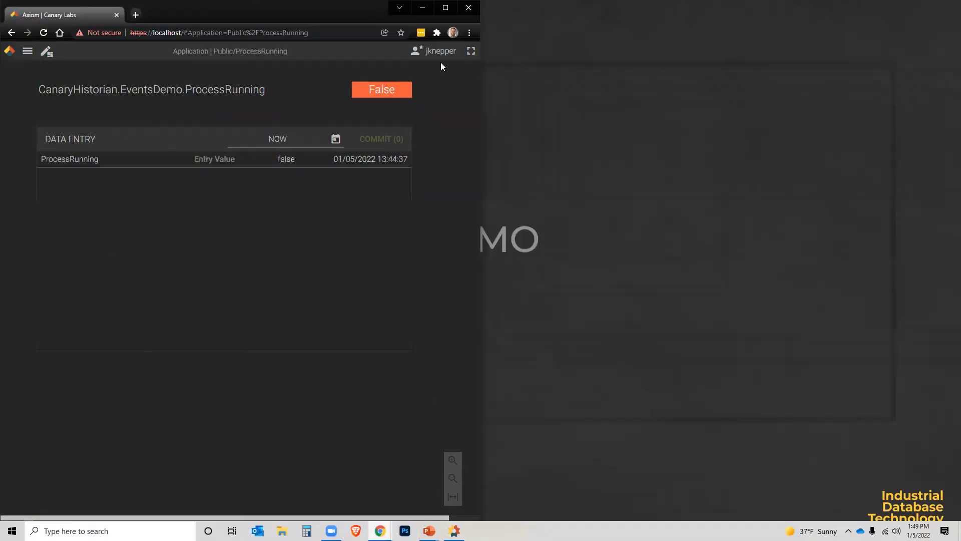
# - Maximize Axiom in edit mode, cut DataEntry1 height to 126, and resize Screen1 to 1602×846
pyautogui.click(445, 7)
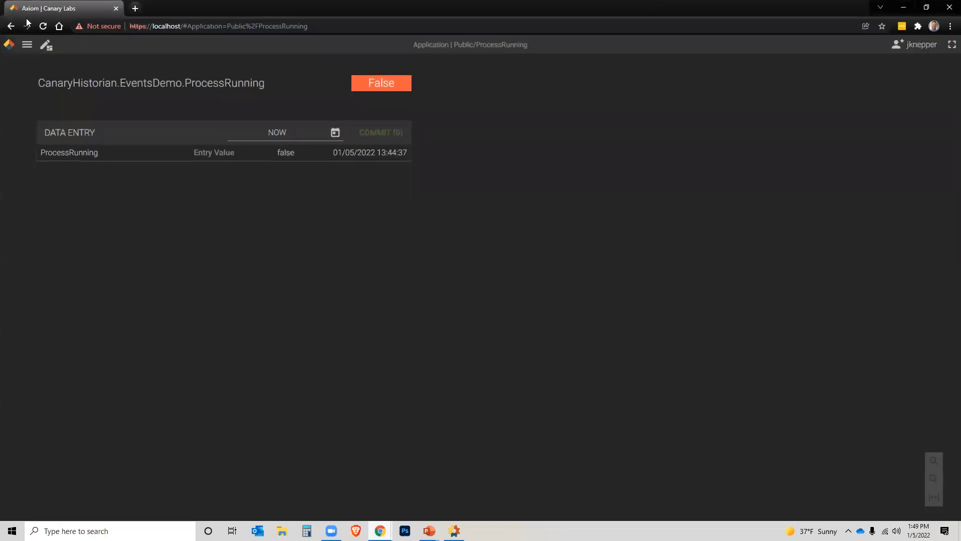
pyautogui.click(42, 45)
pyautogui.click(419, 285)
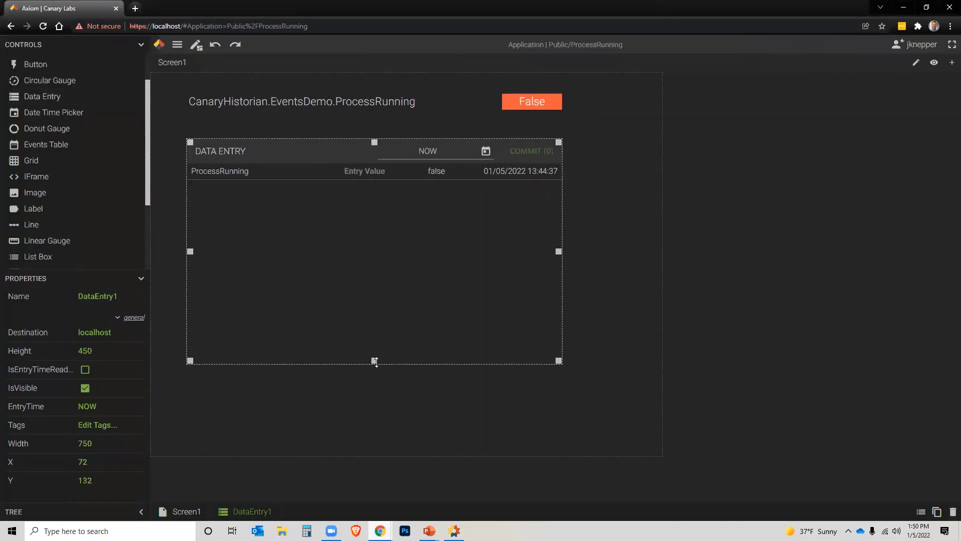
pyautogui.moveTo(376, 362); pyautogui.dragTo(347, 199)
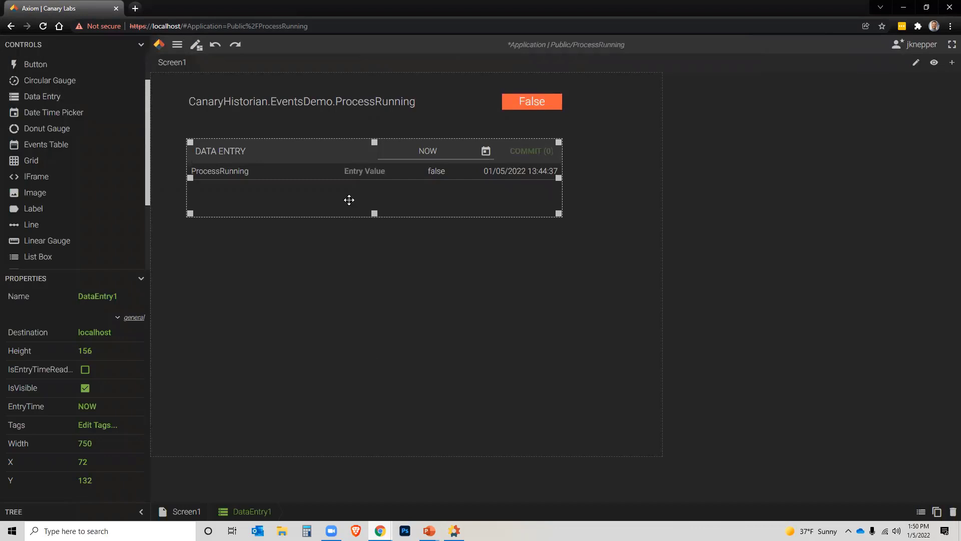
pyautogui.click(588, 369)
pyautogui.moveTo(658, 455); pyautogui.dragTo(947, 493)
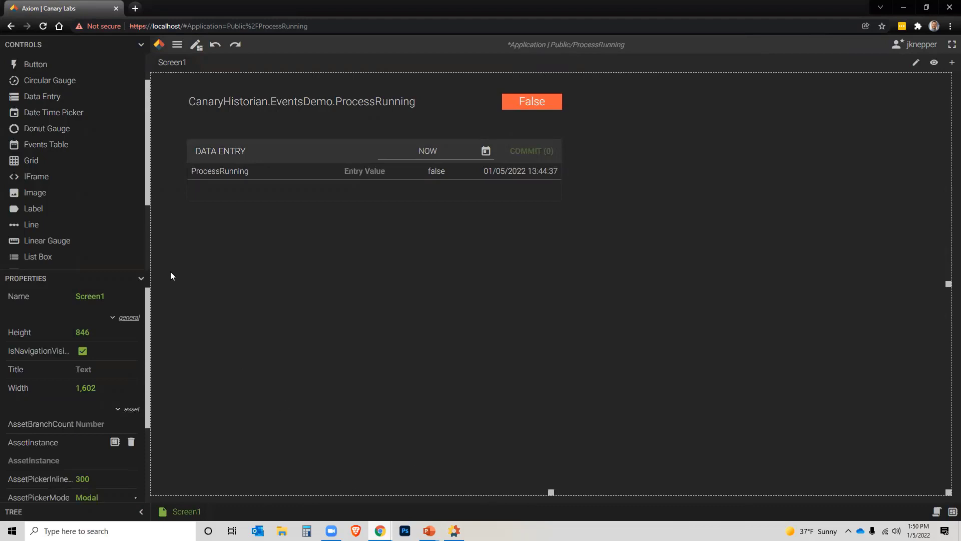
# - Place a wide Events Table below the data entry and set its EventServer to localhost
pyautogui.scroll(2, 34, 167)
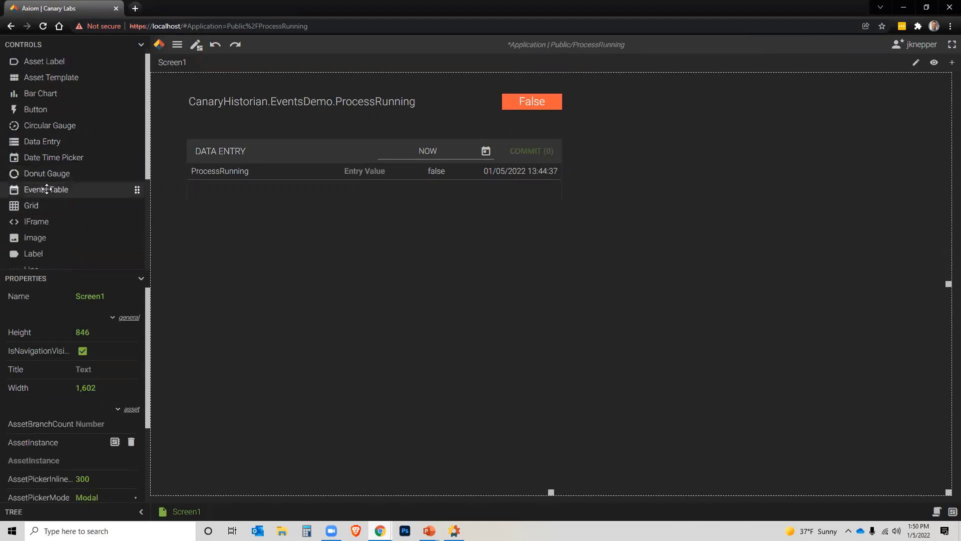
pyautogui.moveTo(46, 188); pyautogui.dragTo(340, 344)
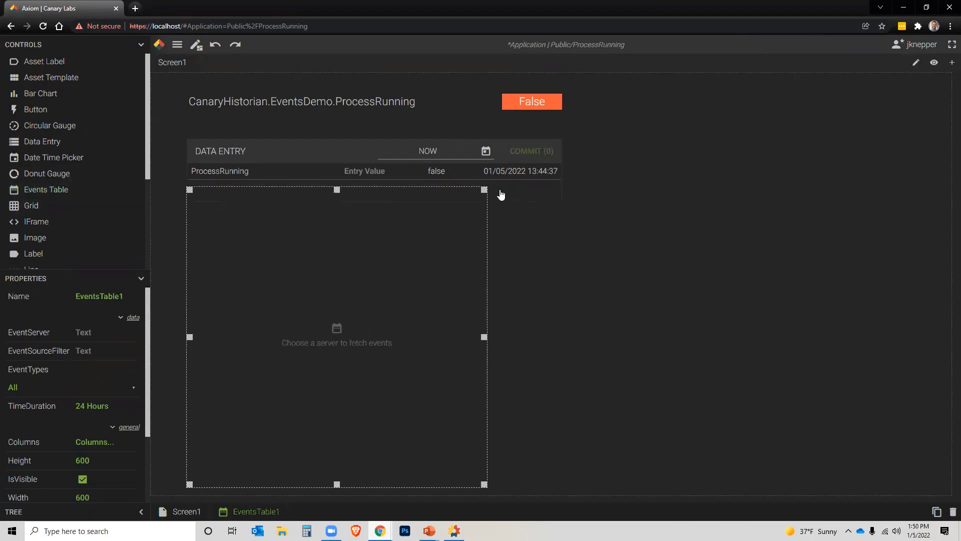
pyautogui.moveTo(484, 189); pyautogui.dragTo(932, 216)
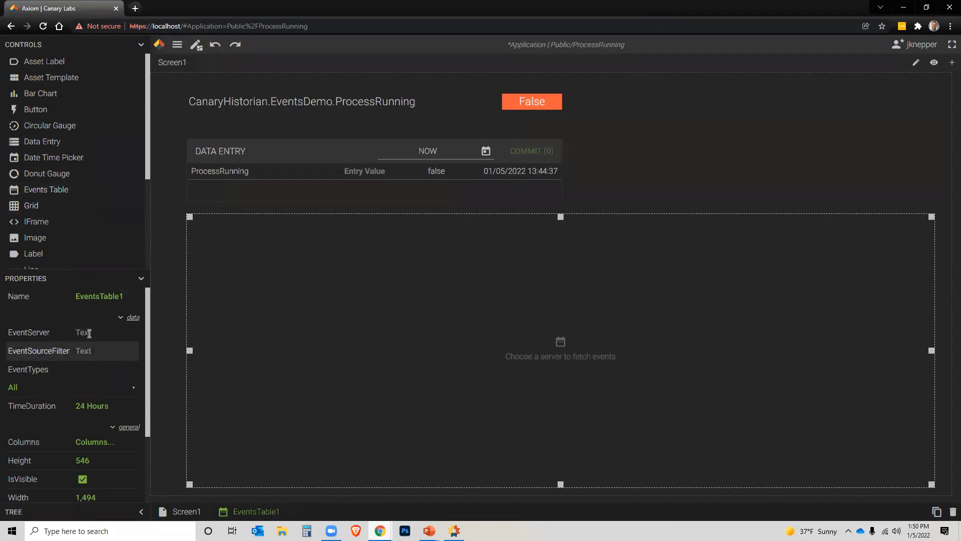
pyautogui.click(110, 337)
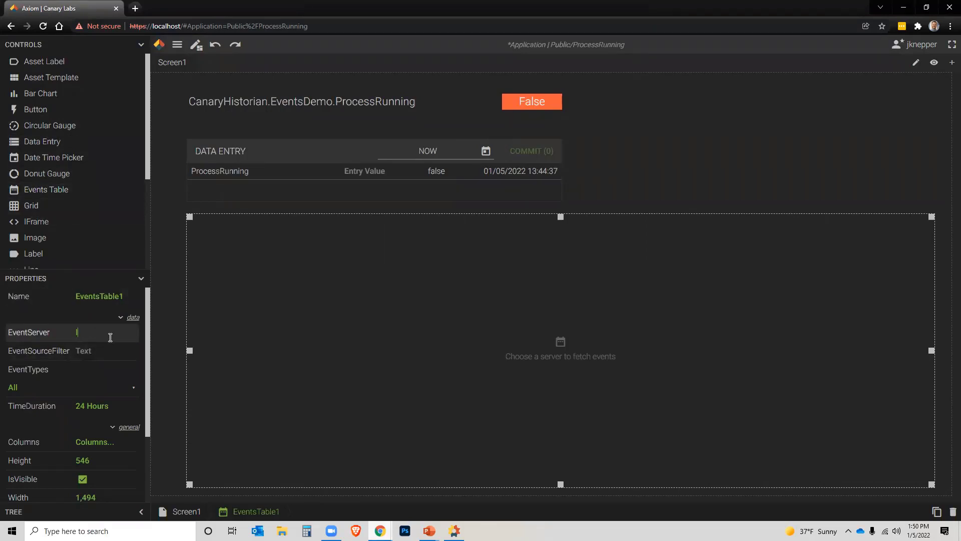
pyautogui.write('localhost')
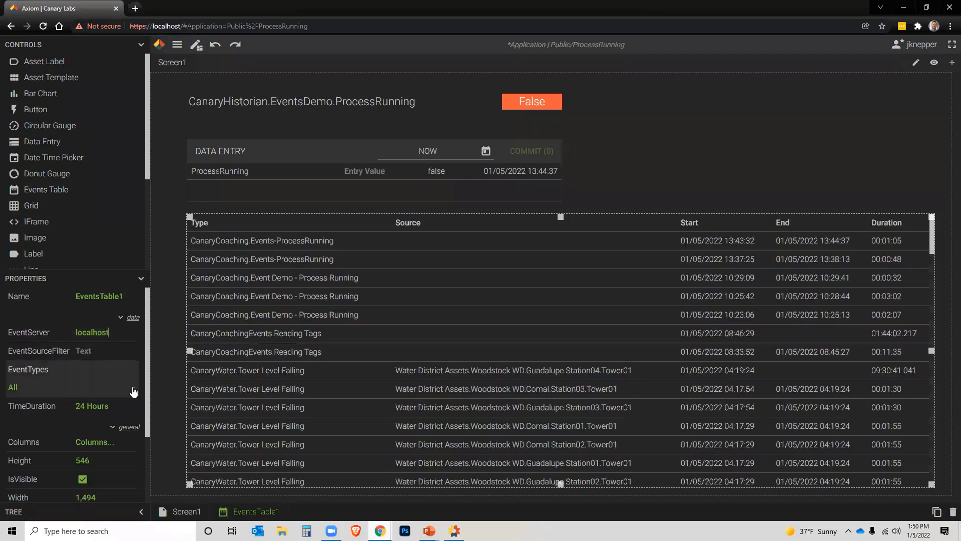
# - Set the events table's TimeDuration to 1h
pyautogui.click(133, 387)
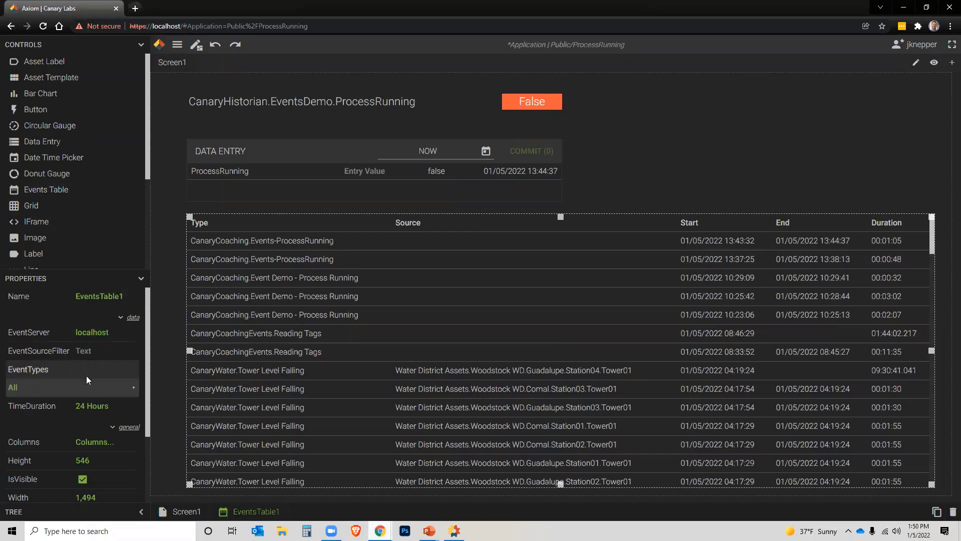
pyautogui.scroll(-2, 86, 375)
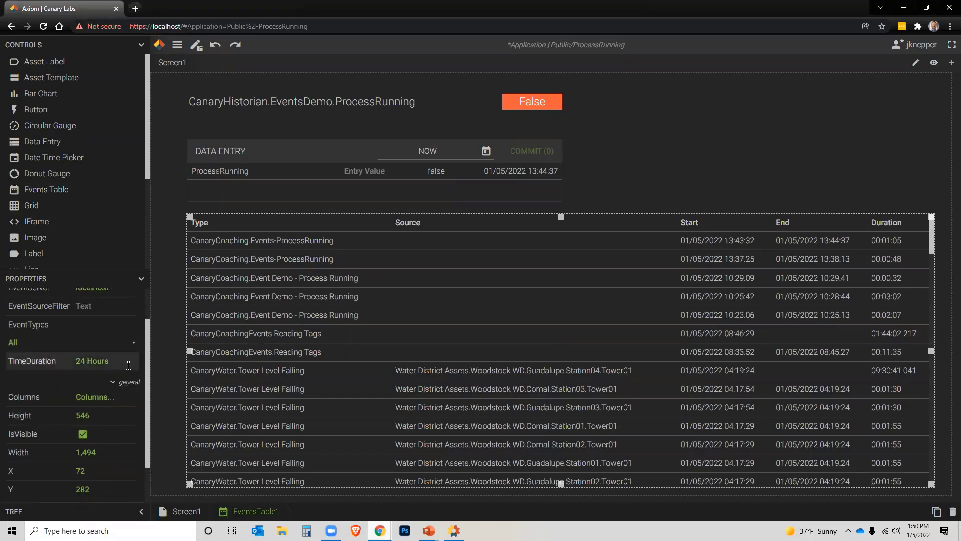
pyautogui.click(133, 342)
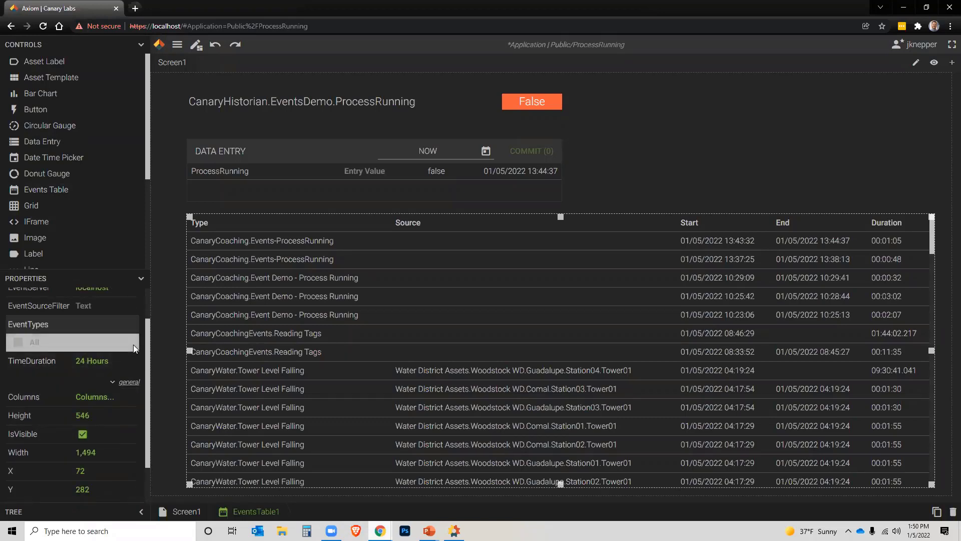
pyautogui.scroll(-1, 20, 343)
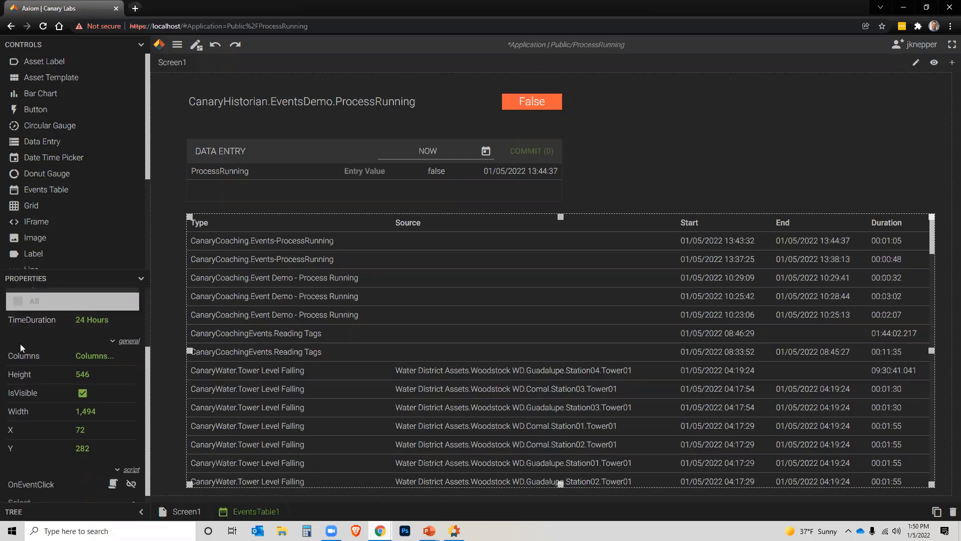
pyautogui.scroll(1, 21, 342)
pyautogui.click(139, 46)
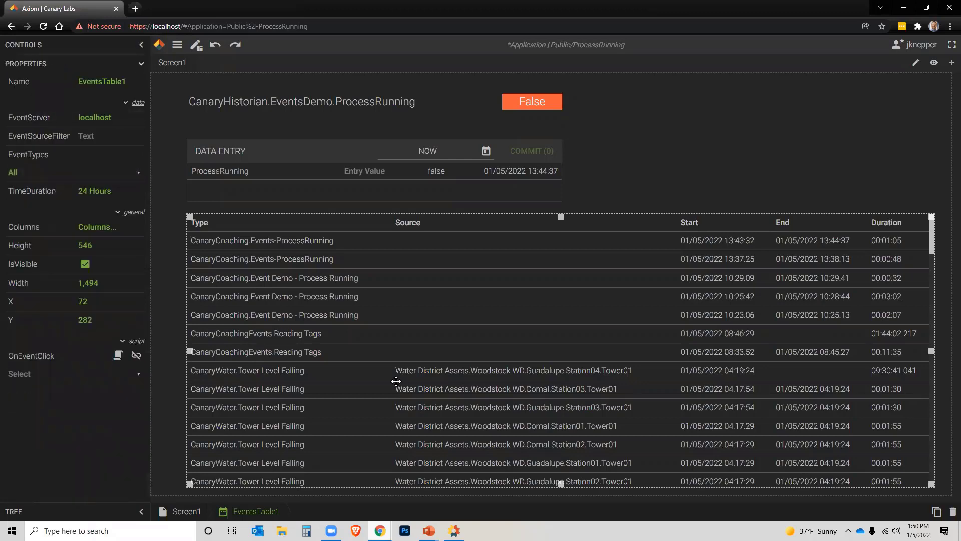
pyautogui.scroll(-1, 360, 360)
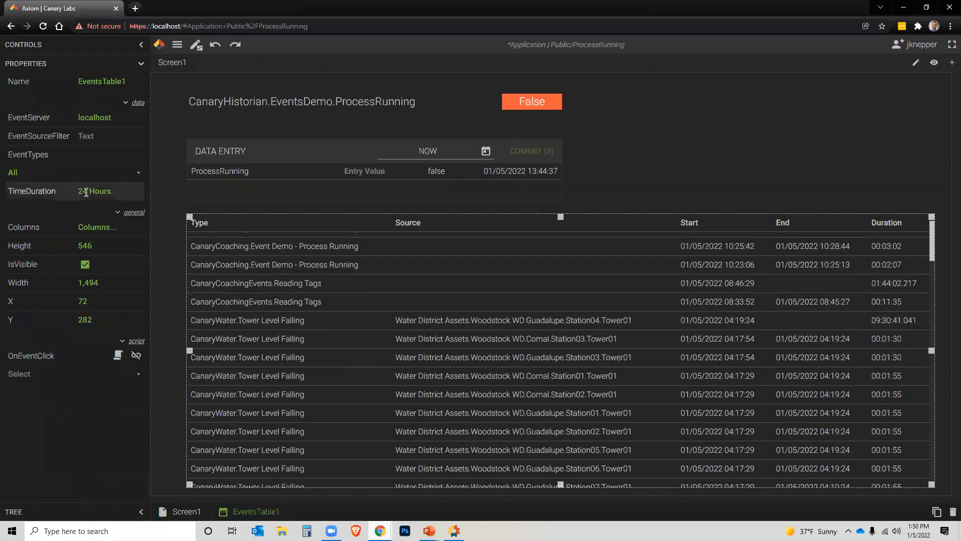
pyautogui.click(102, 192)
pyautogui.write('1h')
pyautogui.press('Return')
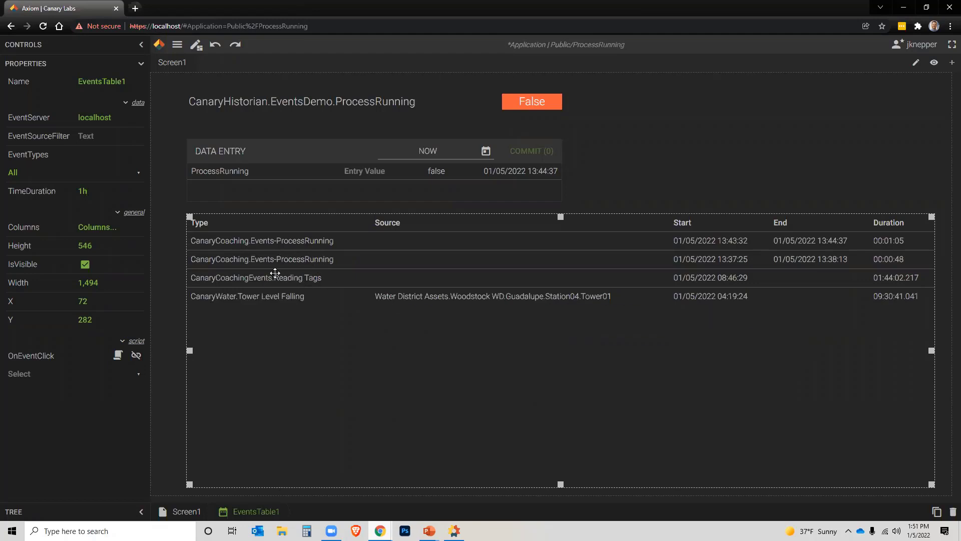
# - Add the Properties column to the events table and move Duration ahead of Start
pyautogui.click(93, 229)
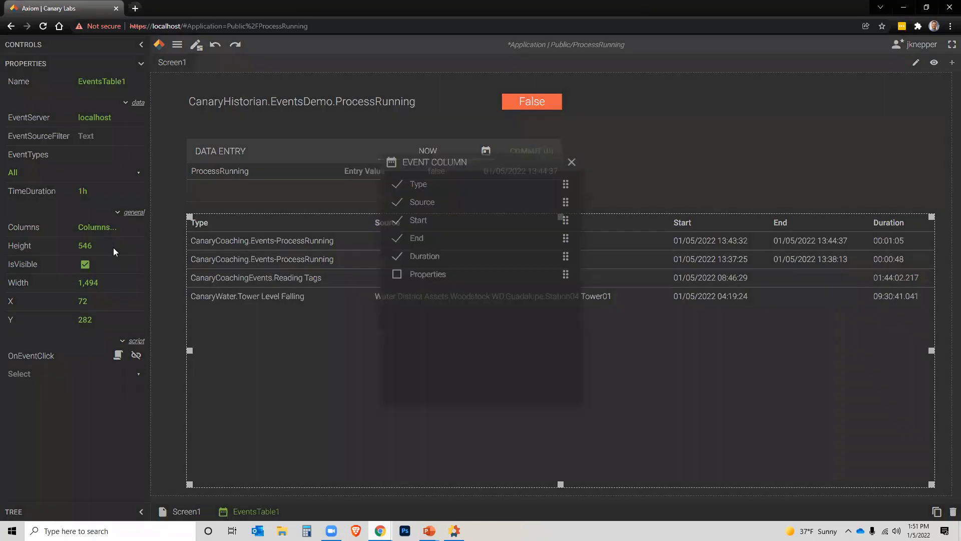
pyautogui.click(397, 273)
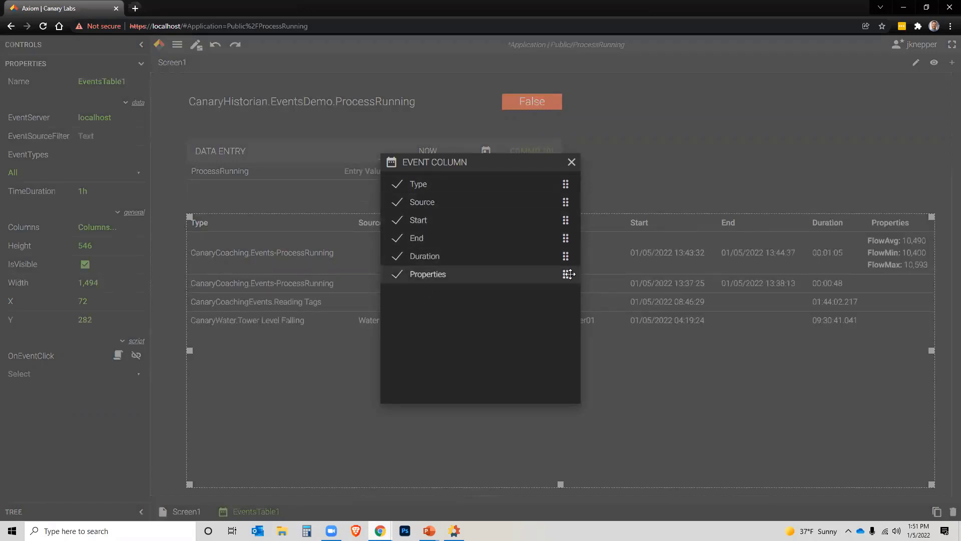
pyautogui.moveTo(565, 256); pyautogui.dragTo(564, 220)
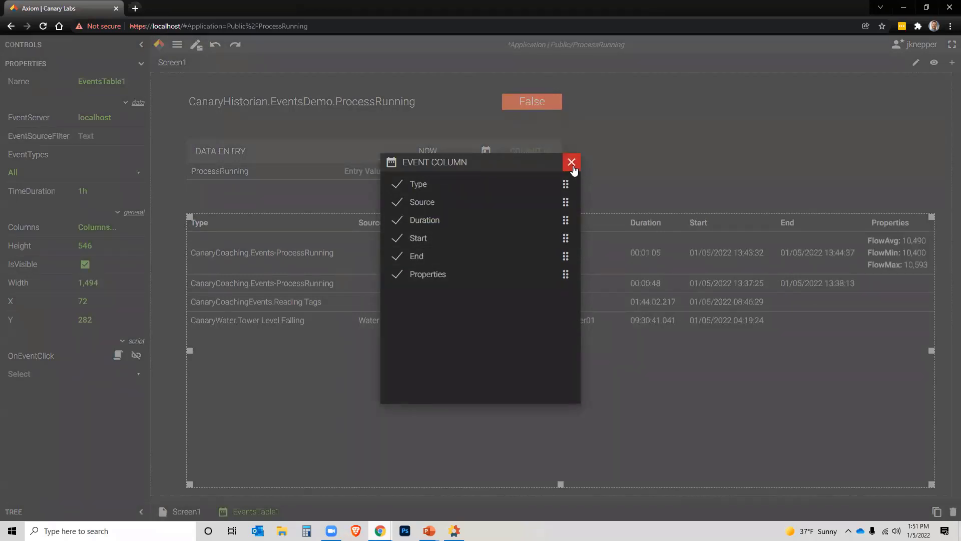
pyautogui.click(578, 168)
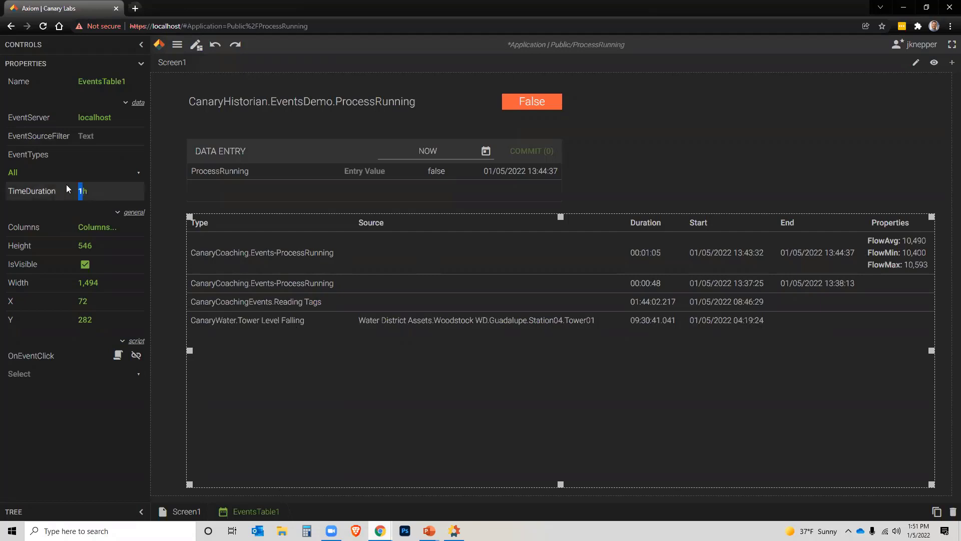
# - Apply the 8h time duration and preview the events table in run mode, scrolling through its rows
pyautogui.press('Return')
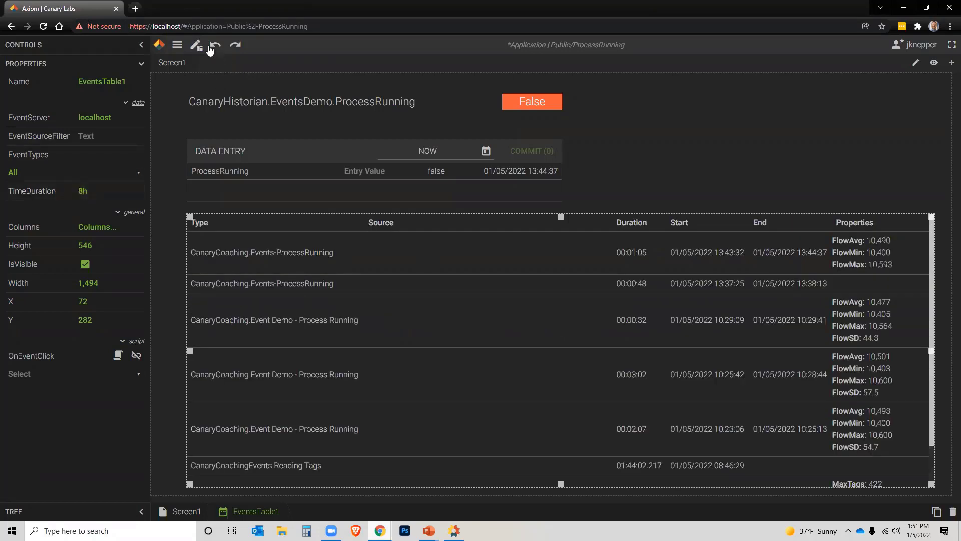
pyautogui.click(196, 46)
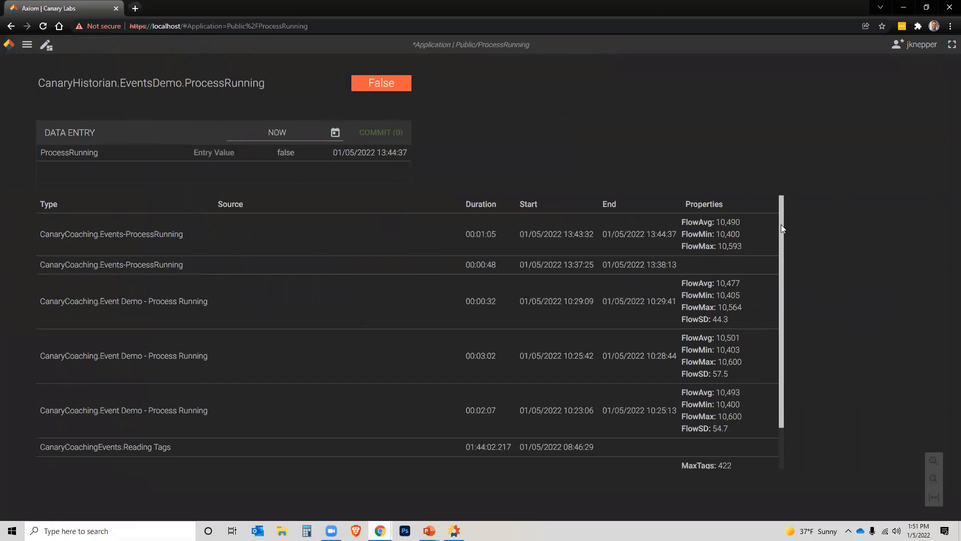
pyautogui.moveTo(781, 228); pyautogui.dragTo(779, 292)
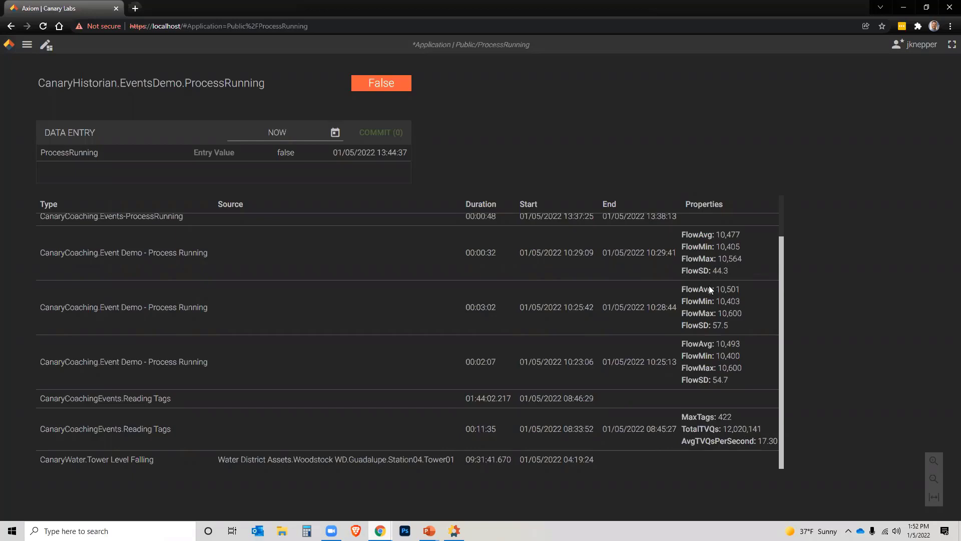
pyautogui.scroll(1, 709, 285)
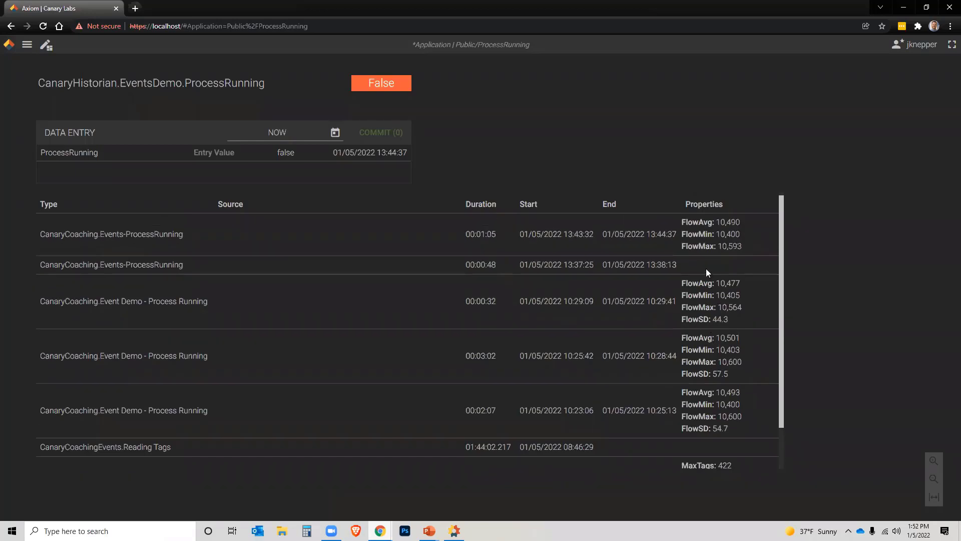